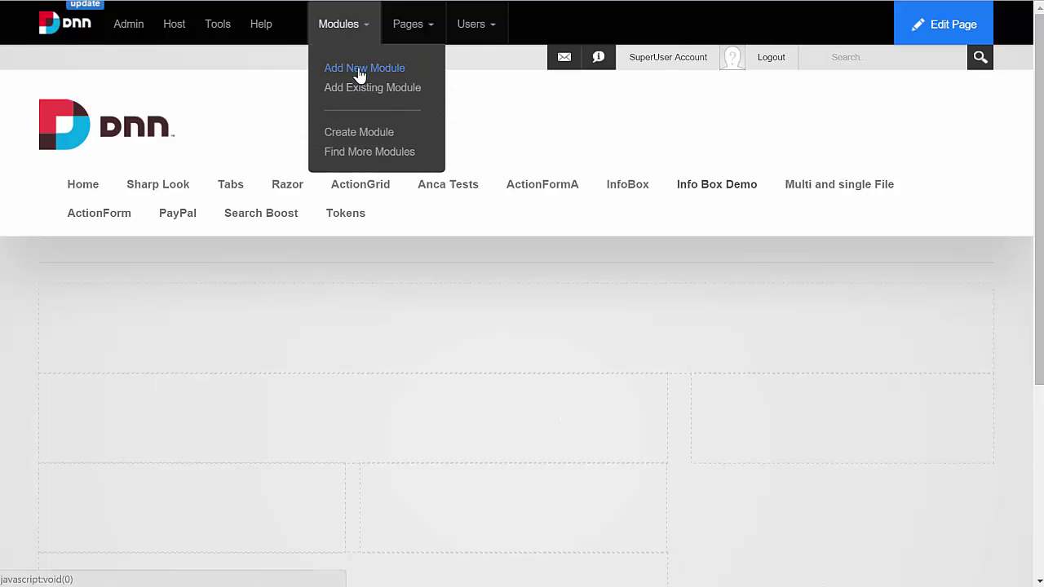
Step: Add the avt.InfoBox module to the ContentPane of the Info Box Demo page
click(358, 69)
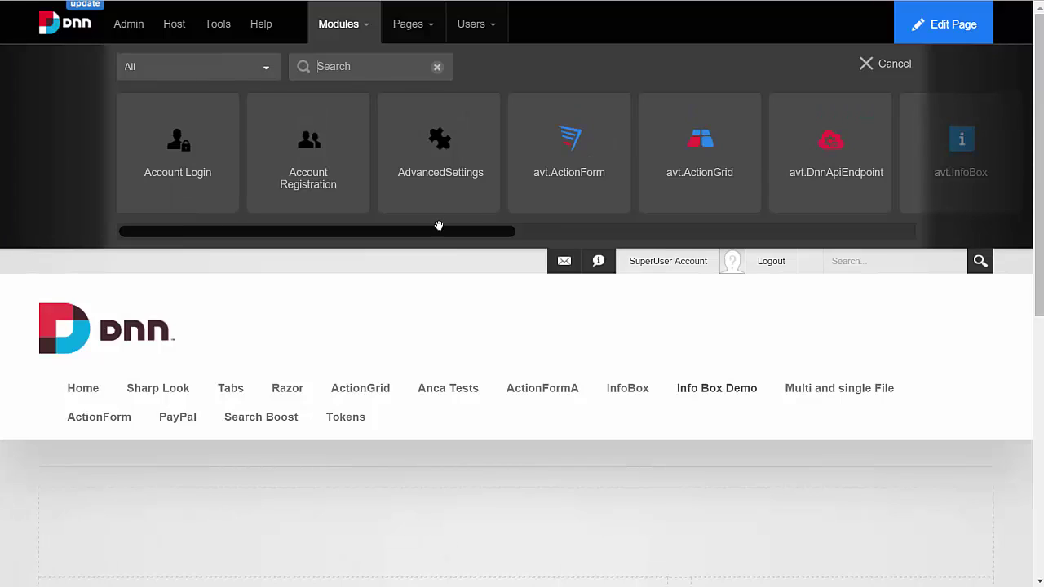
scroll(456, 241, down, 2)
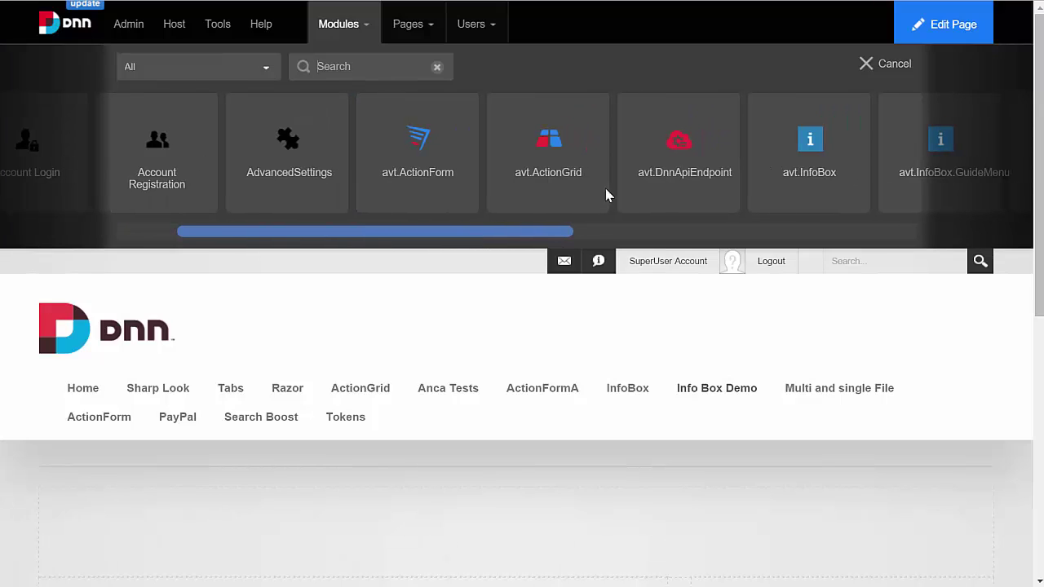
click(851, 108)
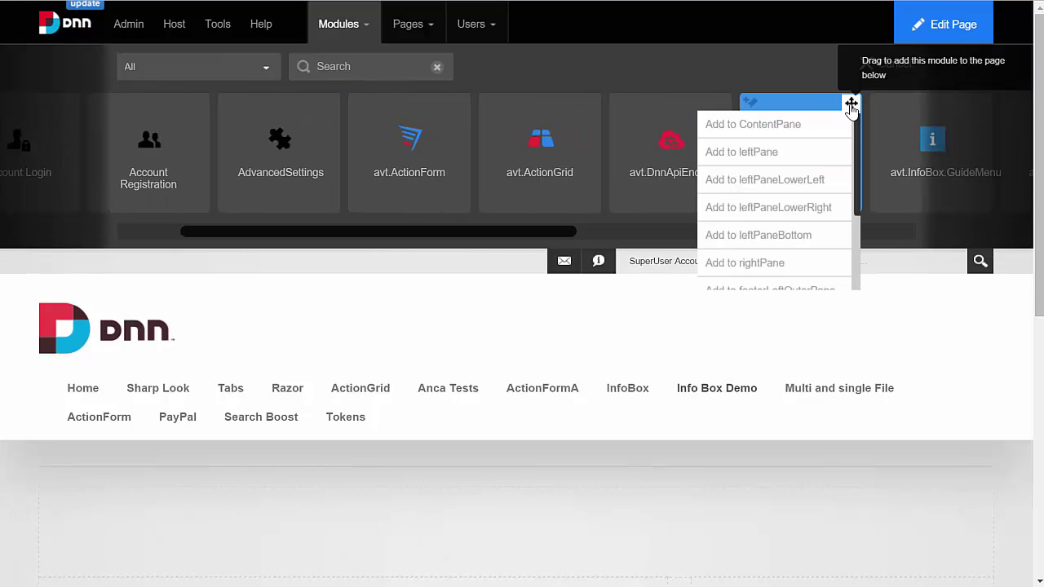
click(815, 128)
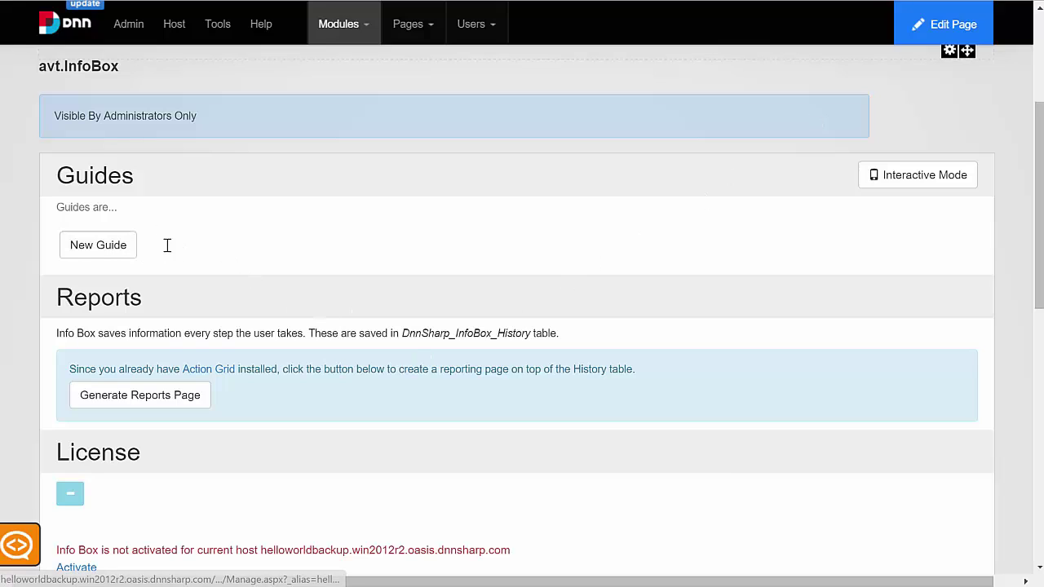
Step: Start a new InfoBox guide titled 'Learn to Build Software'
click(95, 249)
click(95, 247)
text(Learn to Build Software)
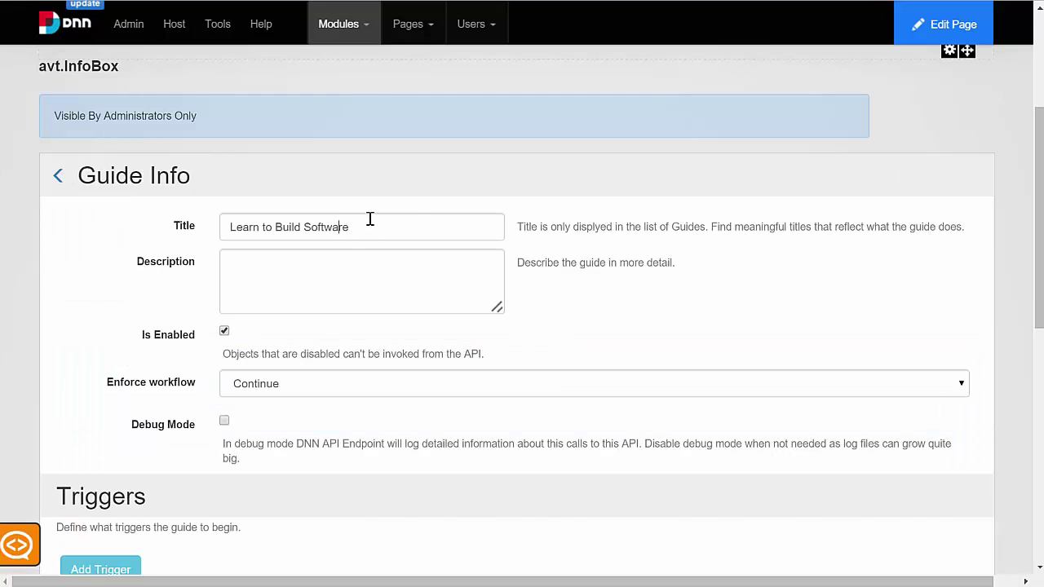
drag(238, 226, 333, 252)
click(355, 277)
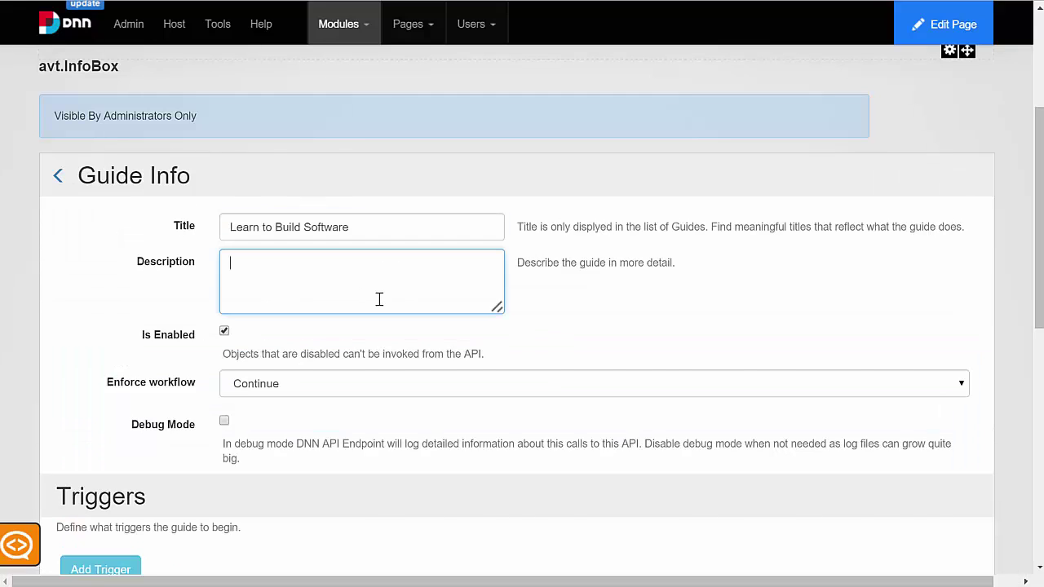
scroll(371, 289, down, 2)
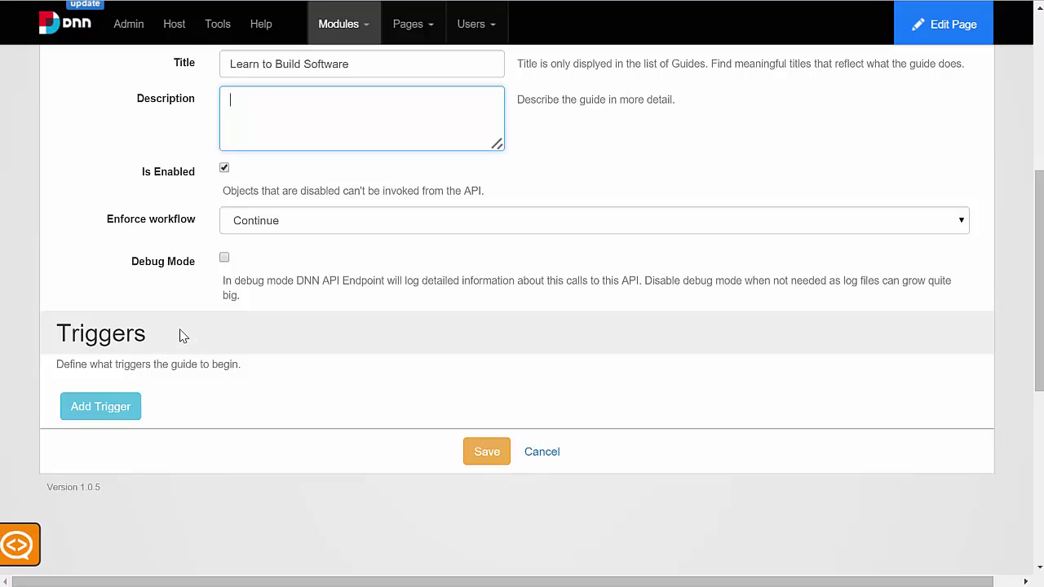
Step: Add a trigger to the guide with Home as its triggering page
click(124, 406)
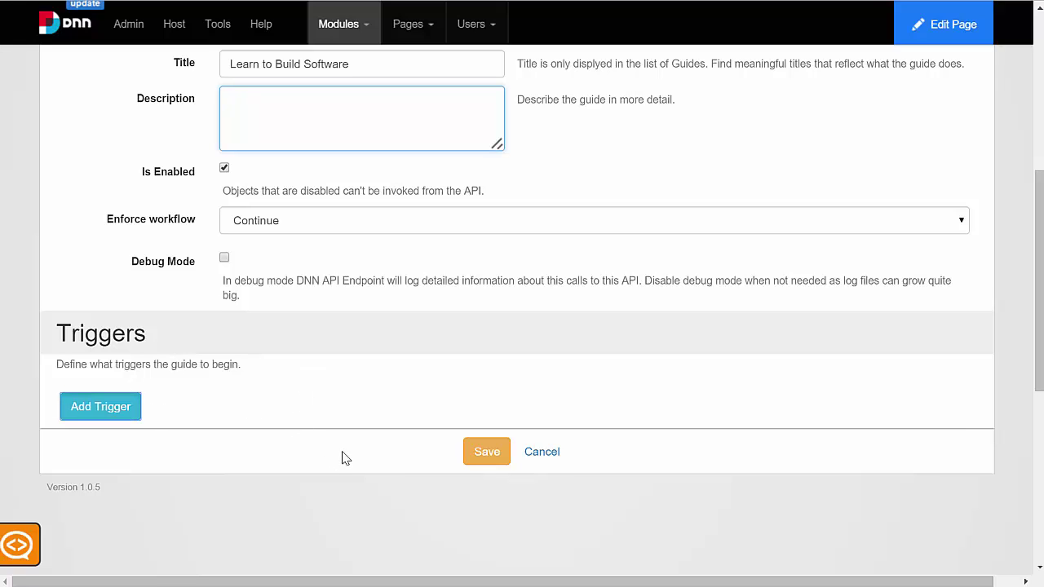
scroll(371, 291, down, 1)
scroll(372, 291, down, 3)
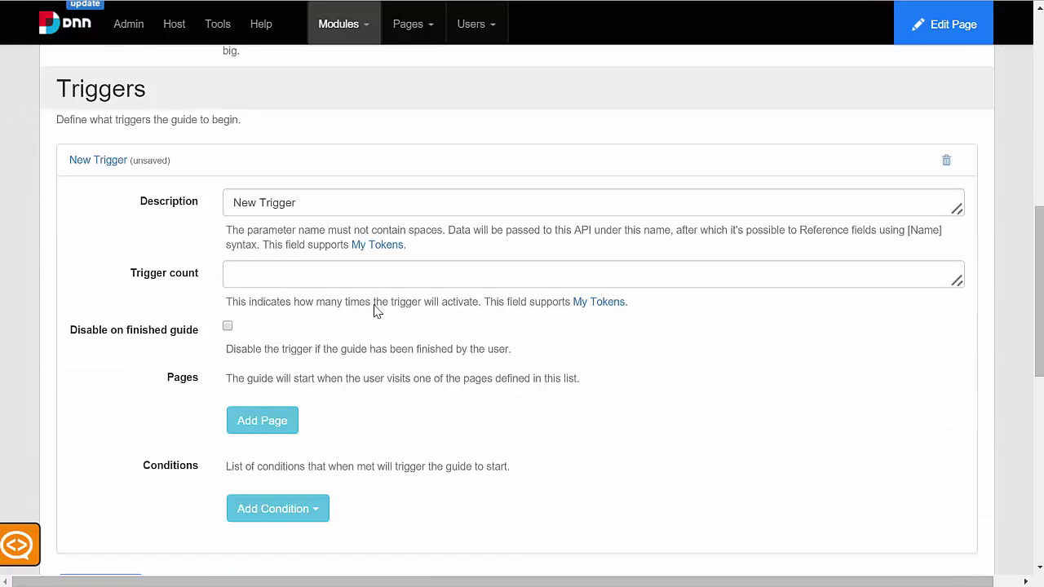
click(279, 342)
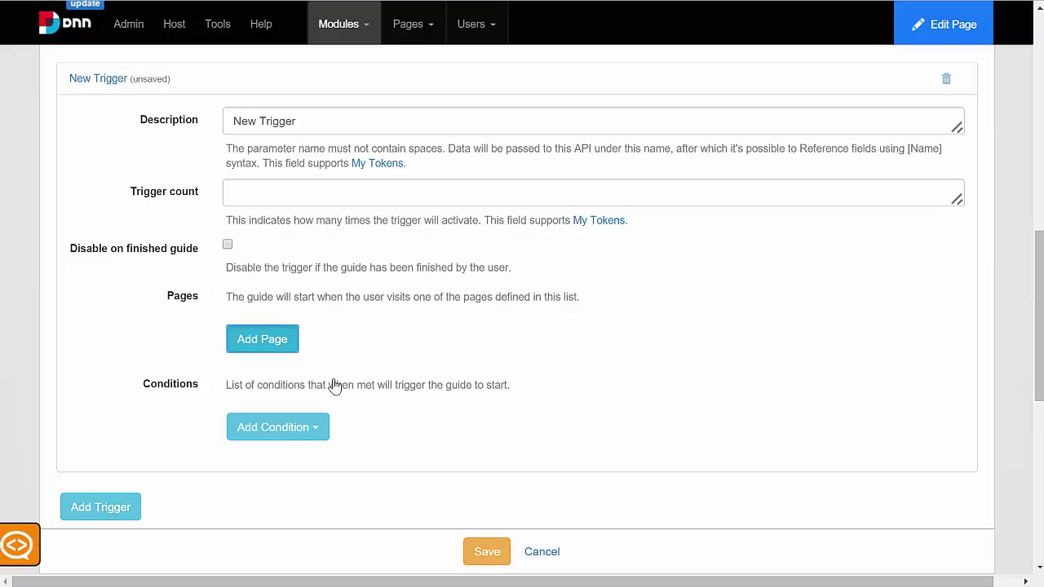
scroll(522, 359, down, 1)
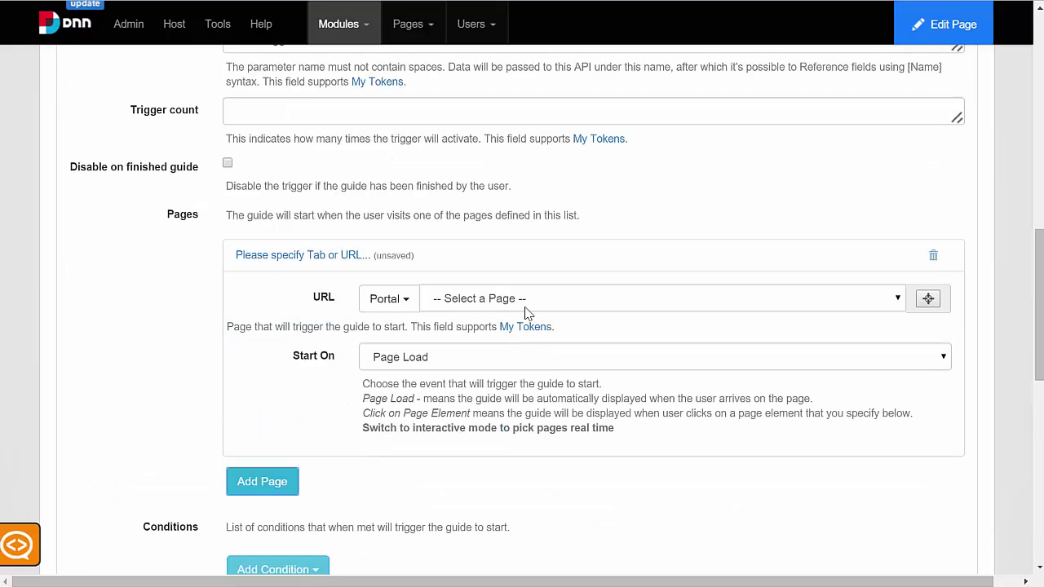
click(525, 303)
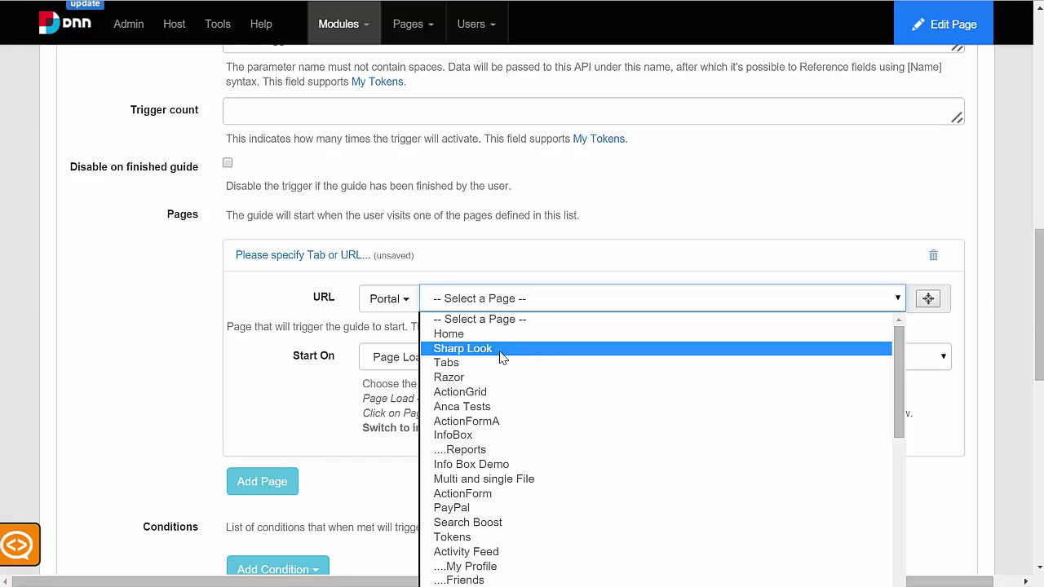
click(501, 291)
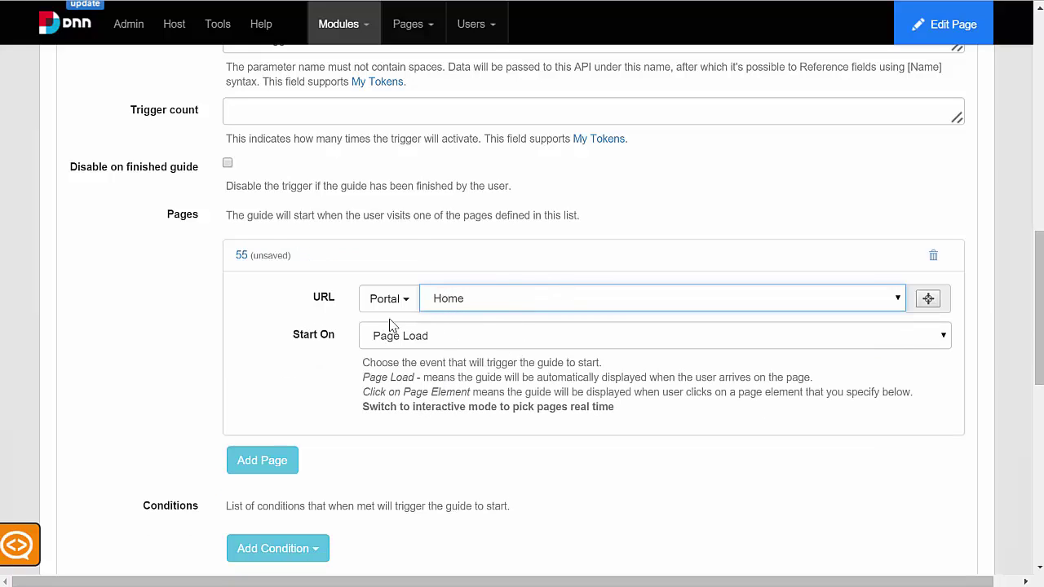
click(275, 346)
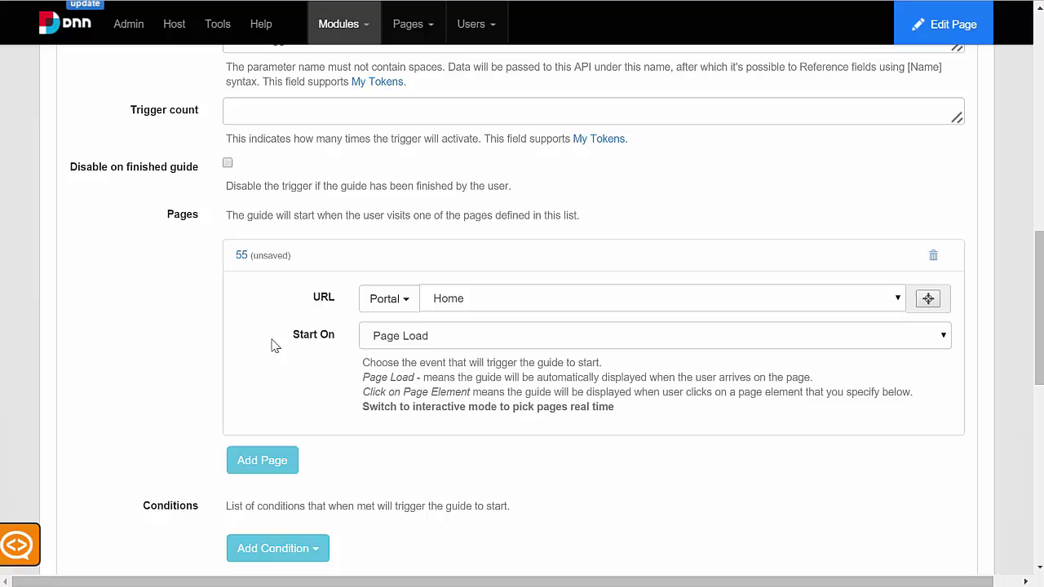
Step: Keep Page Load as the trigger's start event and save the guide
click(405, 341)
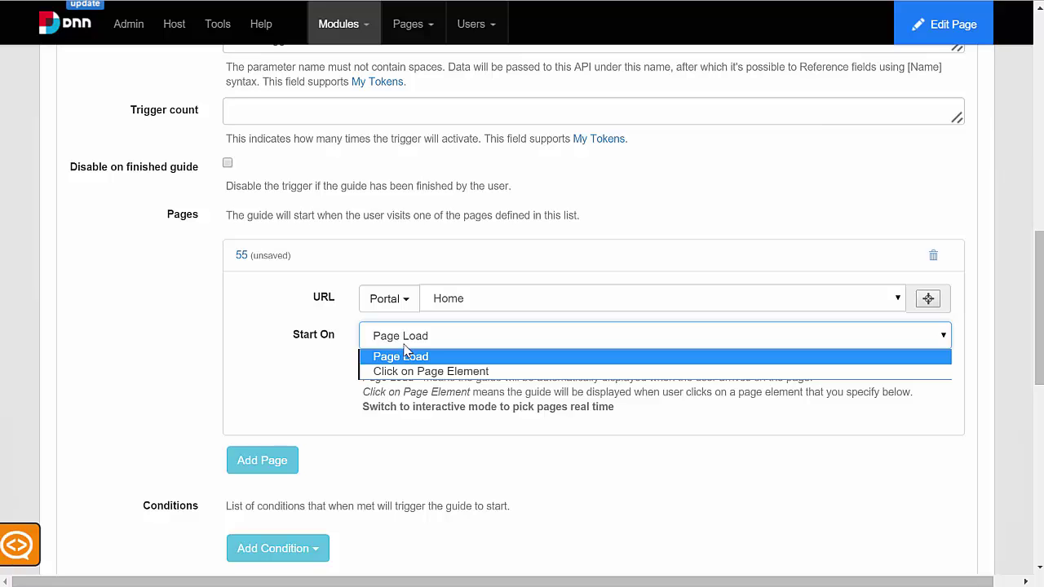
click(405, 356)
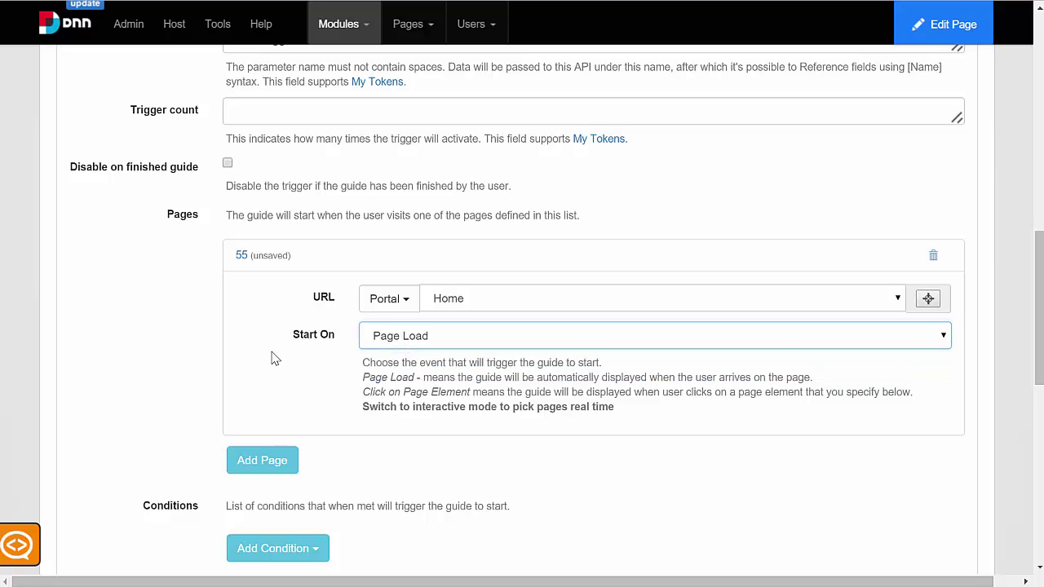
scroll(335, 274, down, 3)
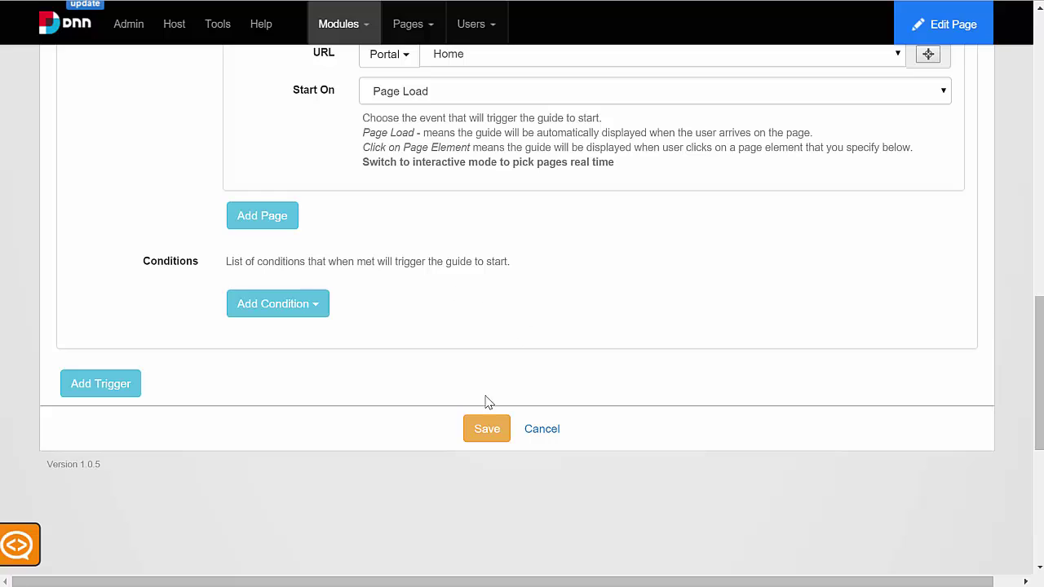
click(472, 436)
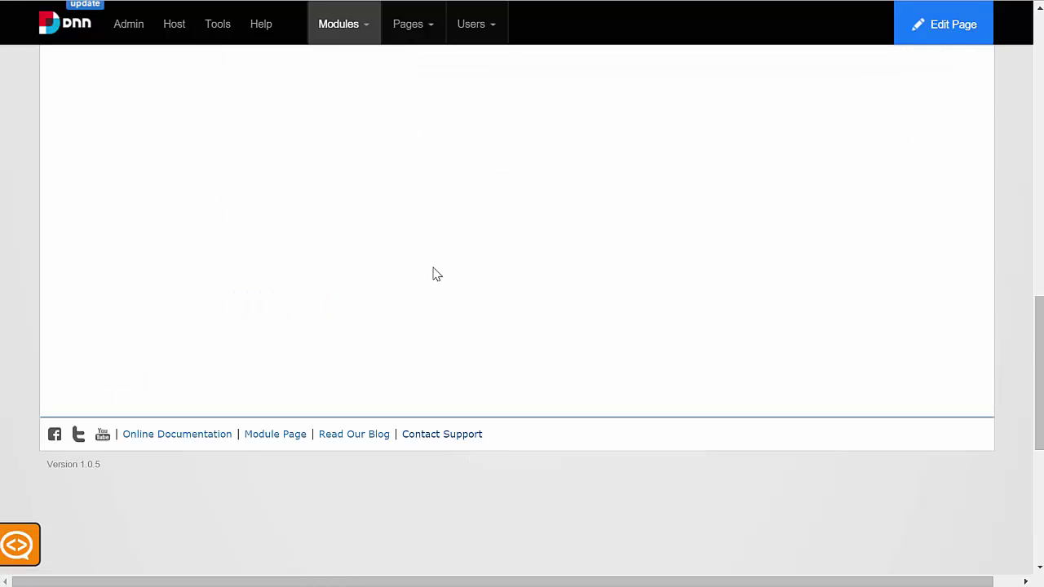
Step: Expand the Learn to Build Software guide in the Guides list
scroll(443, 283, up, 1)
scroll(358, 295, up, 1)
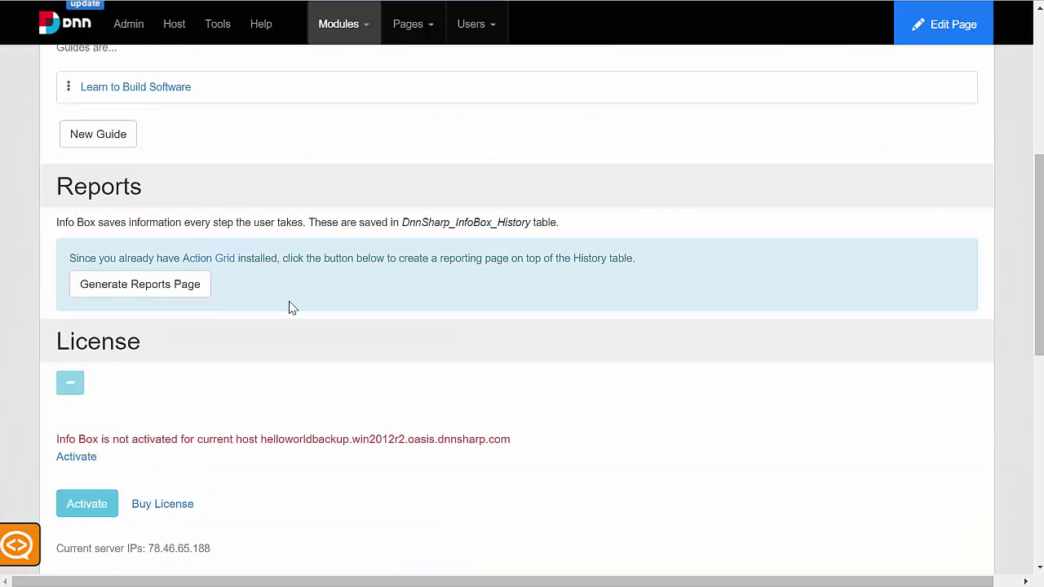
scroll(269, 303, up, 3)
click(168, 335)
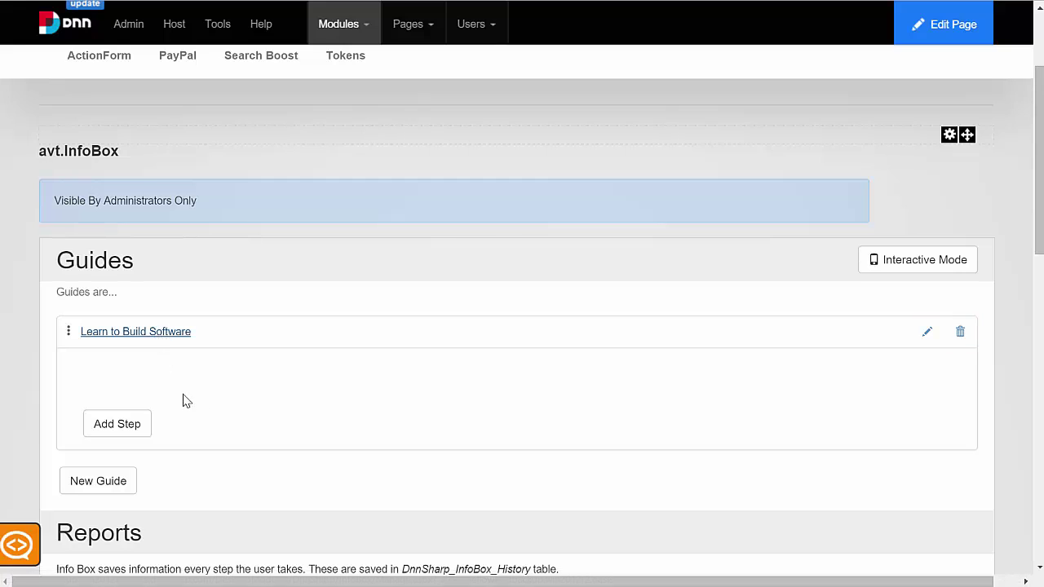
Step: Draft a step titled 'This is the next step', then return to Guides unsaved
click(128, 438)
scroll(326, 350, down, 1)
click(290, 326)
text(This is the next step)
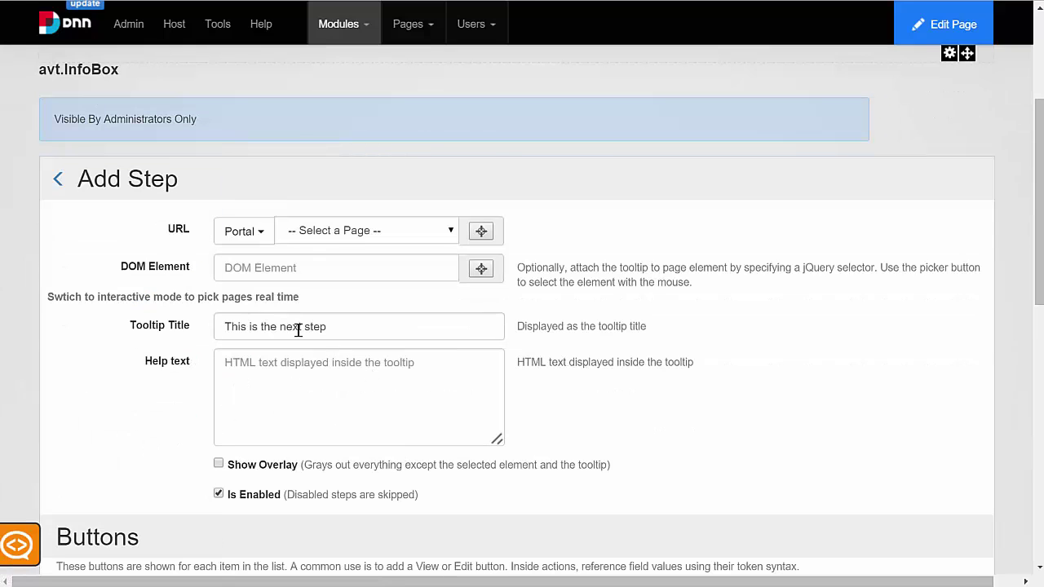
click(418, 237)
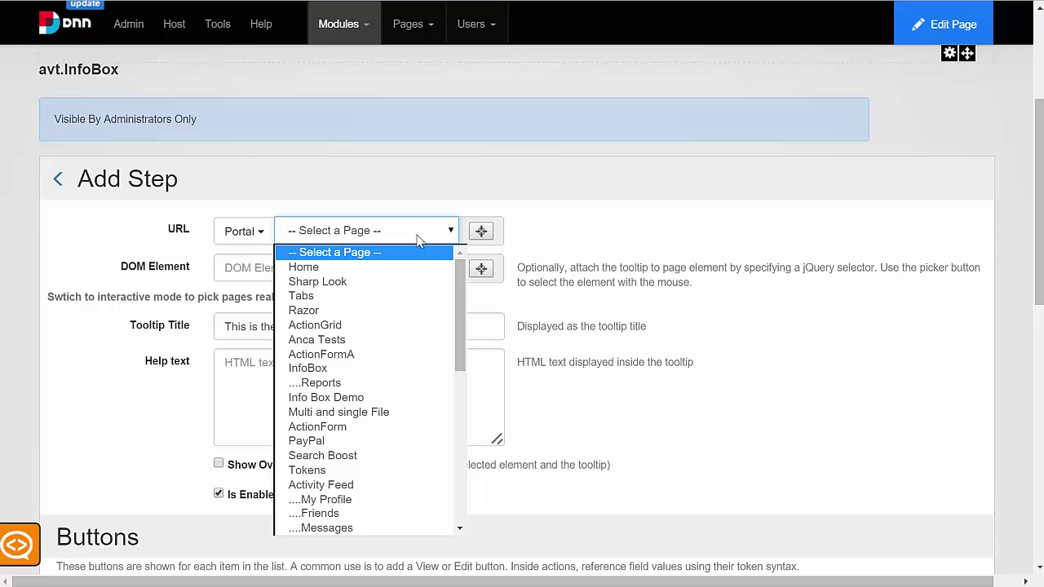
click(418, 236)
click(329, 269)
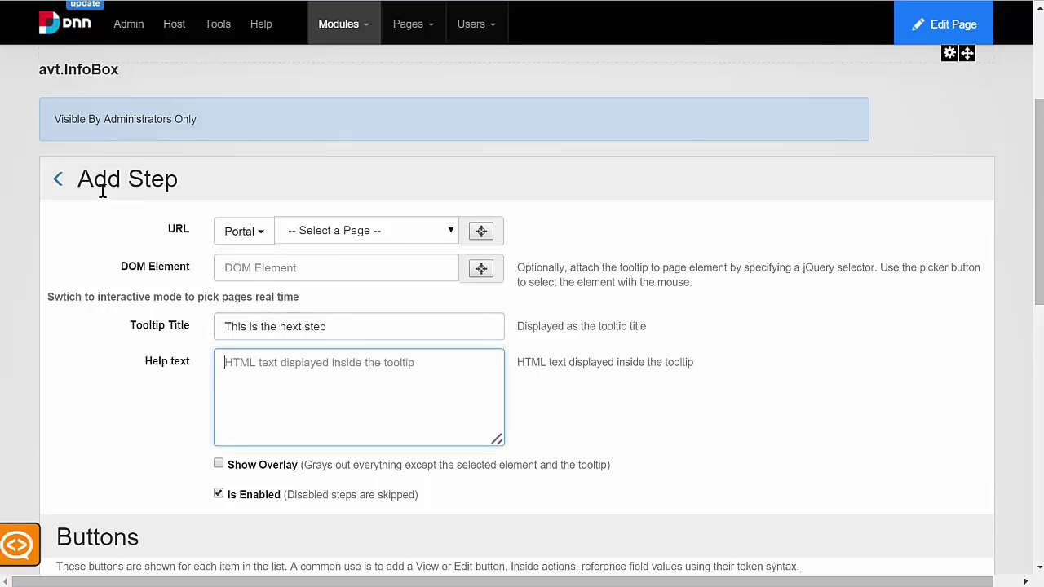
click(57, 178)
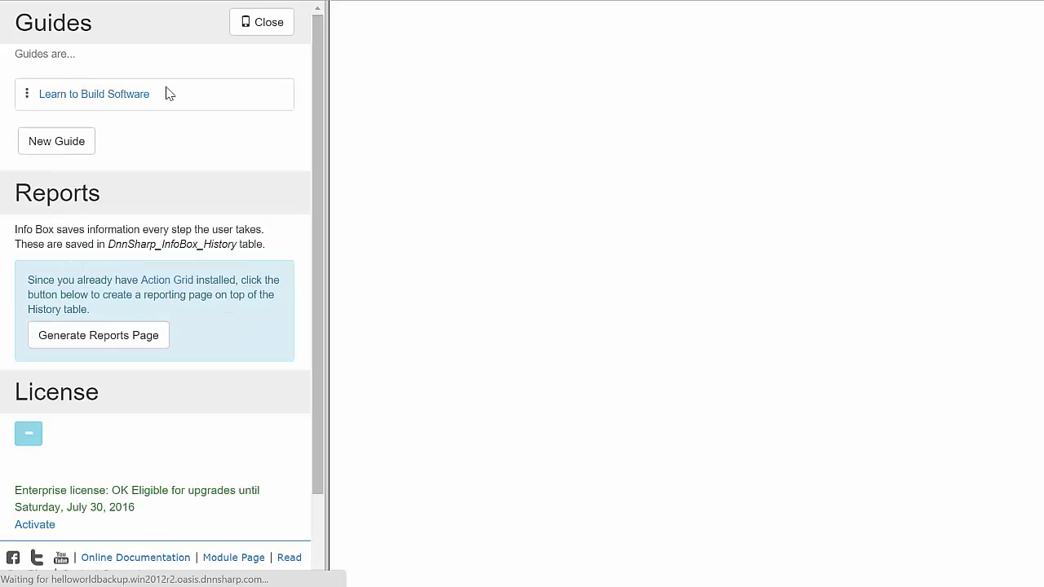
Step: Add a new step to the Learn to Build Software guide, targeting the Home page
click(88, 96)
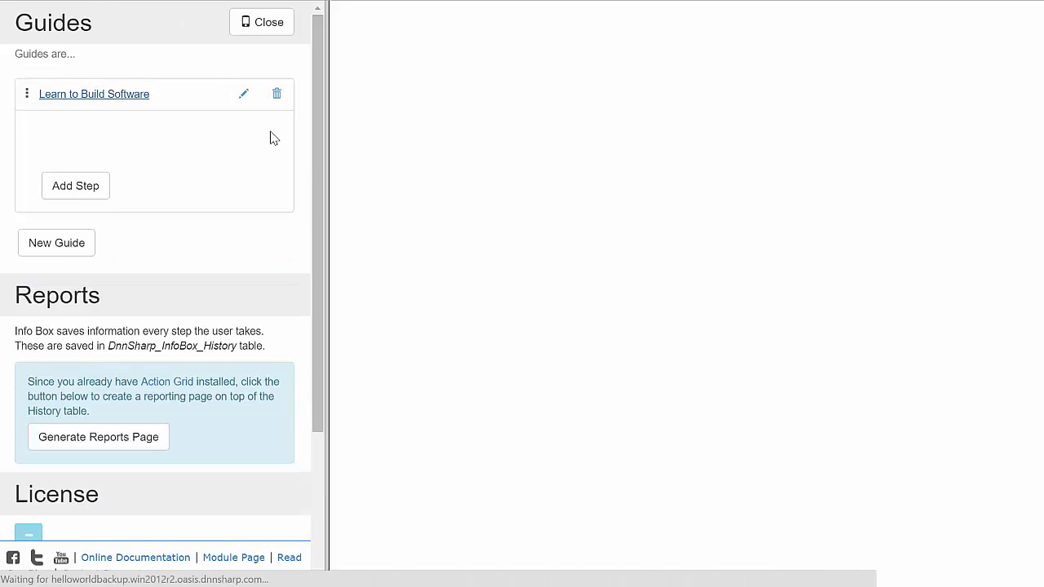
click(92, 187)
click(114, 118)
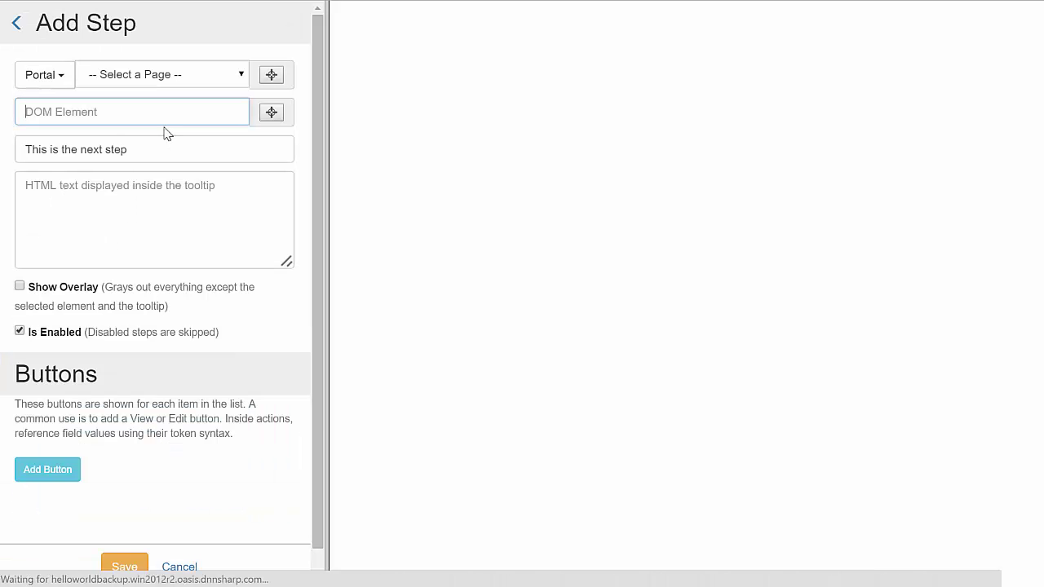
click(200, 76)
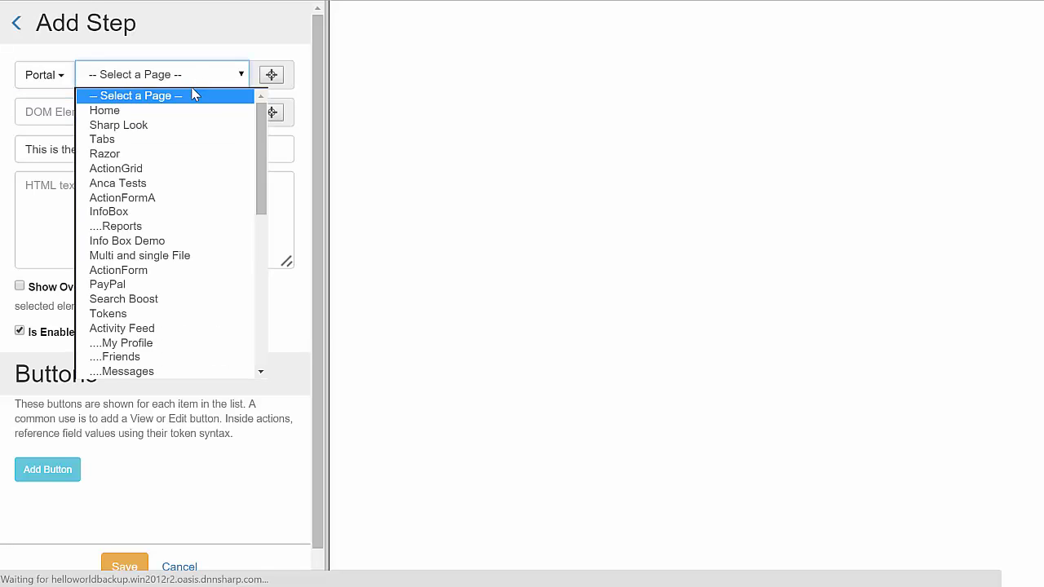
click(186, 110)
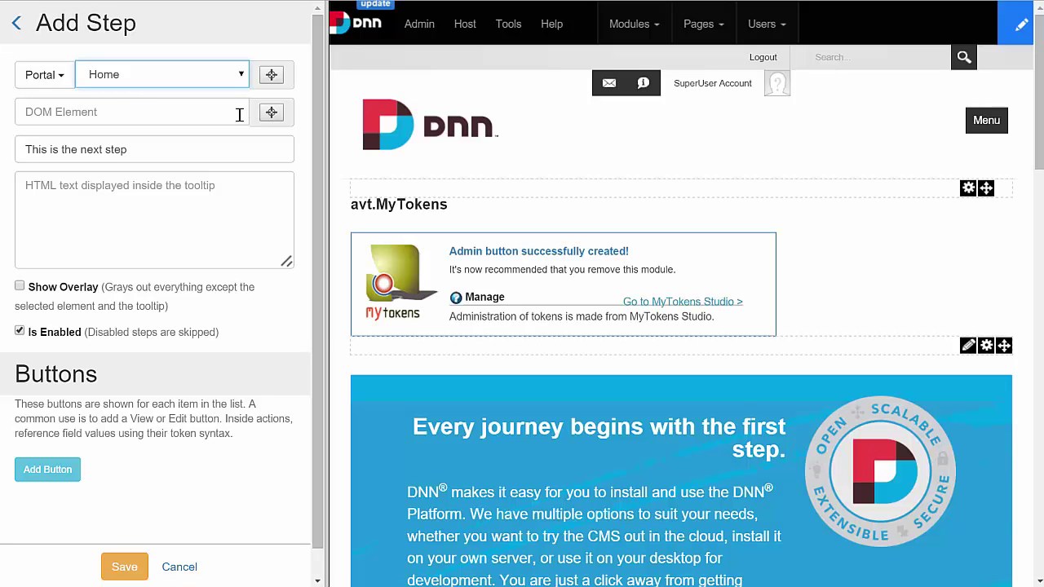
Step: Use the DOM picker to target the round DNN badge in the Home banner
click(239, 115)
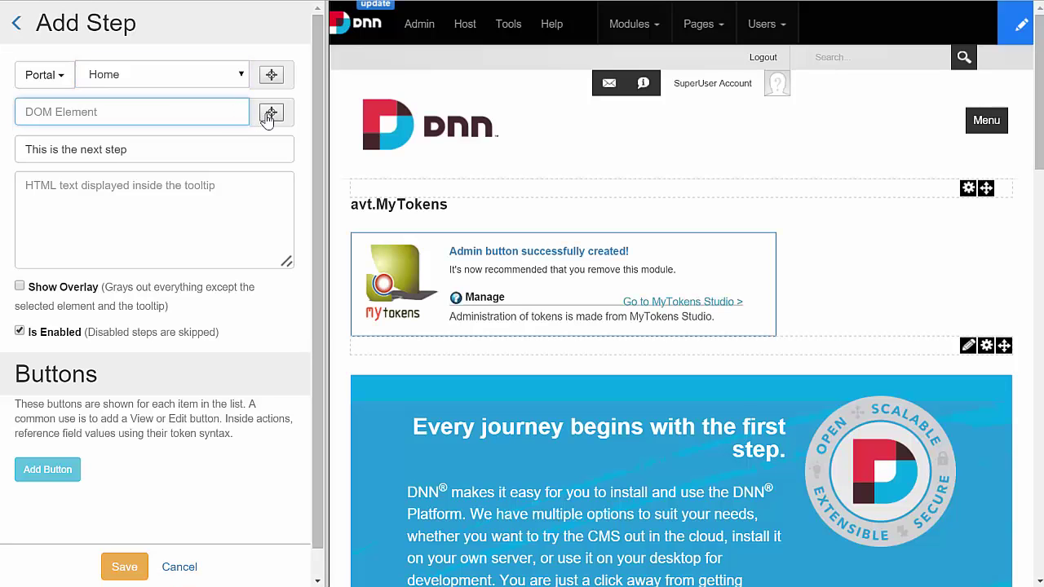
click(270, 115)
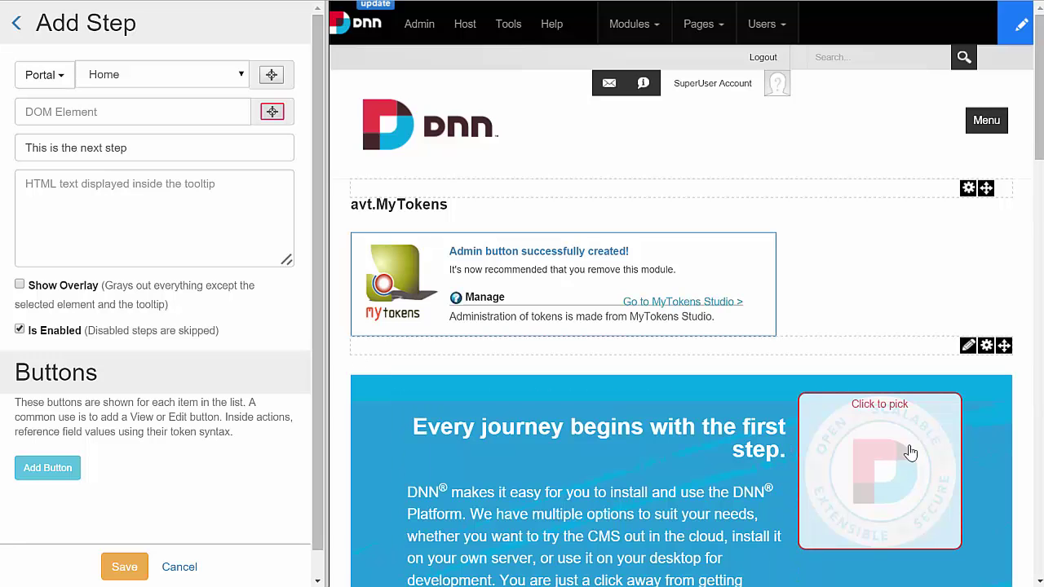
click(913, 452)
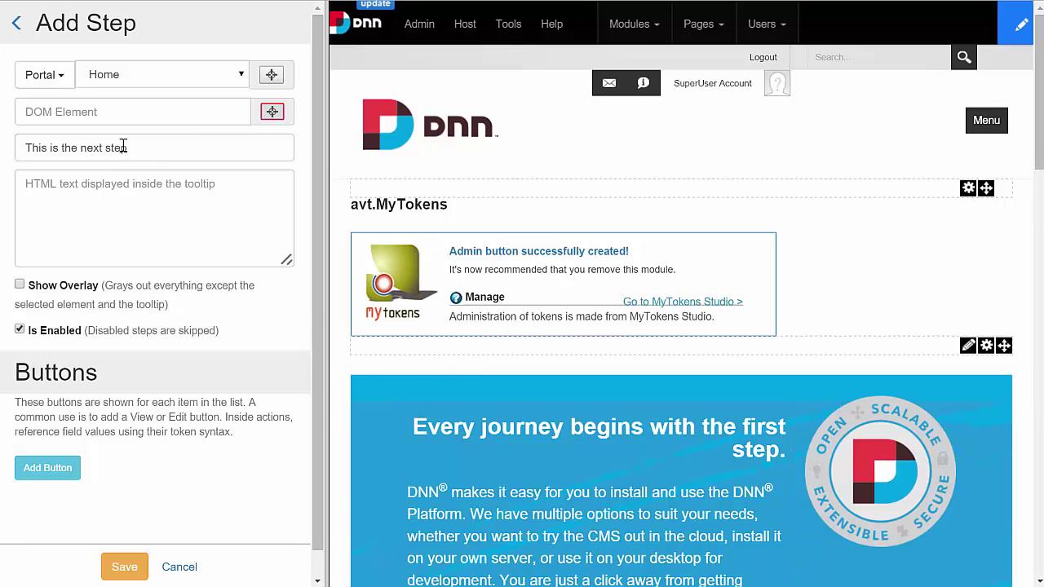
Step: Set the tooltip text to 'This is the message I want to deliver' and enable Show Overlay
click(237, 226)
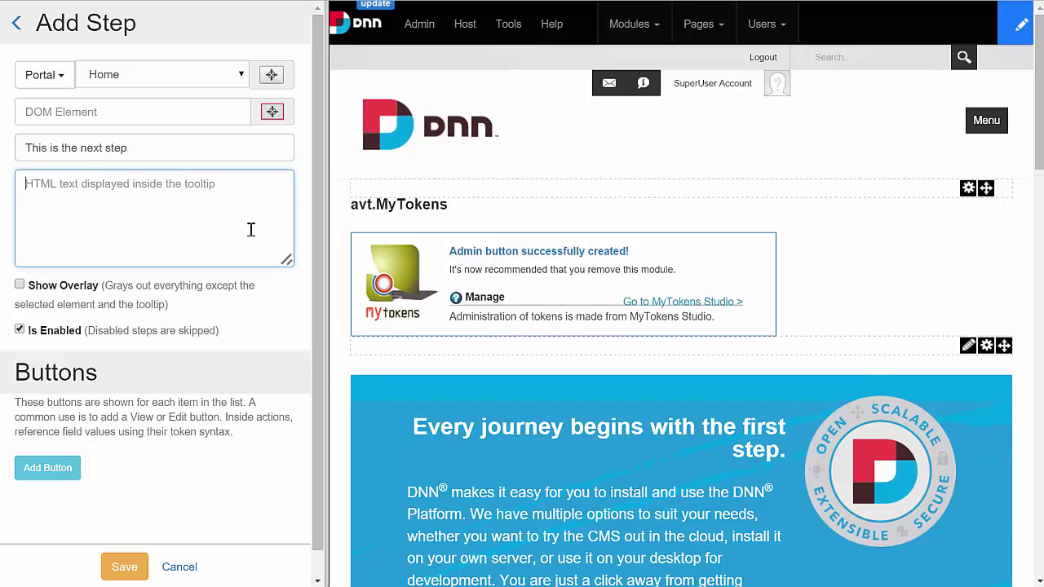
text(This is)
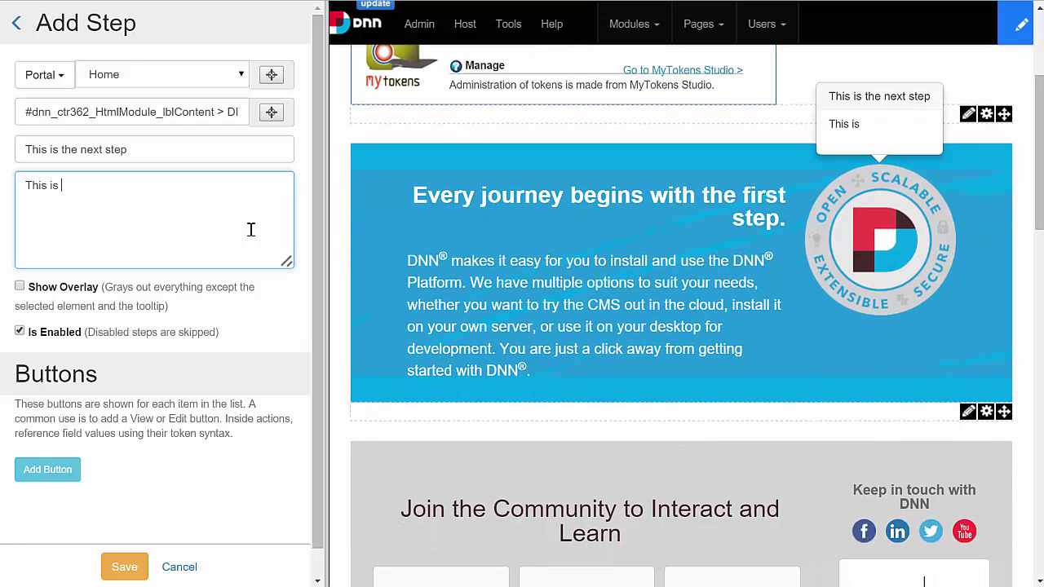
text( the message I want to deliv)
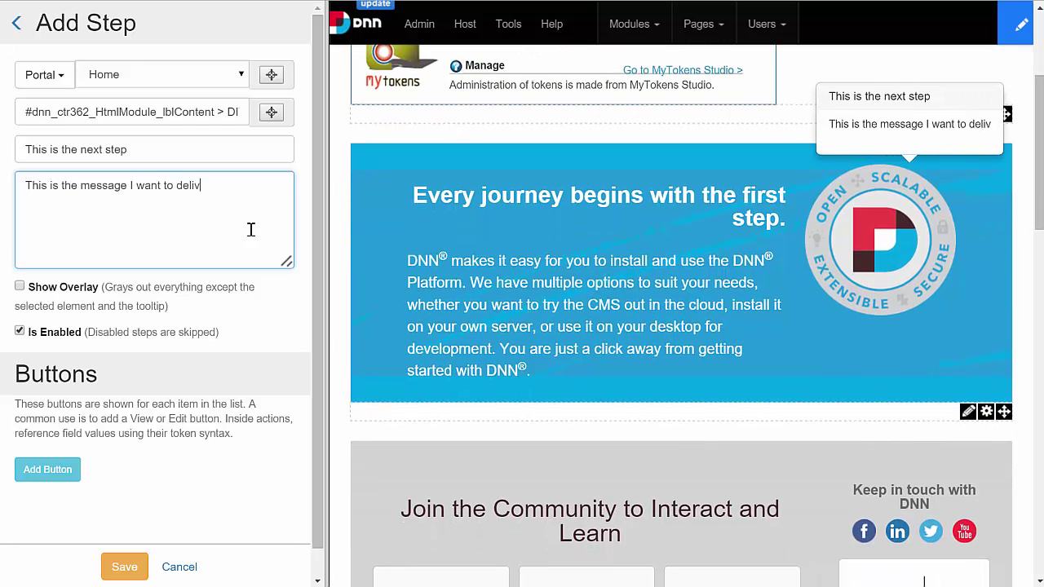
text(er)
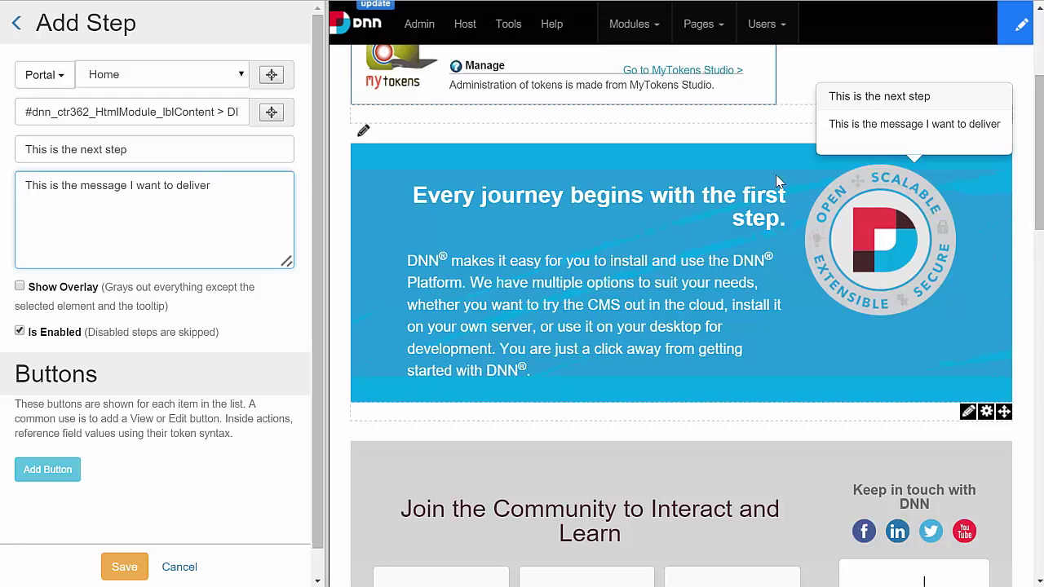
scroll(861, 139, up, 1)
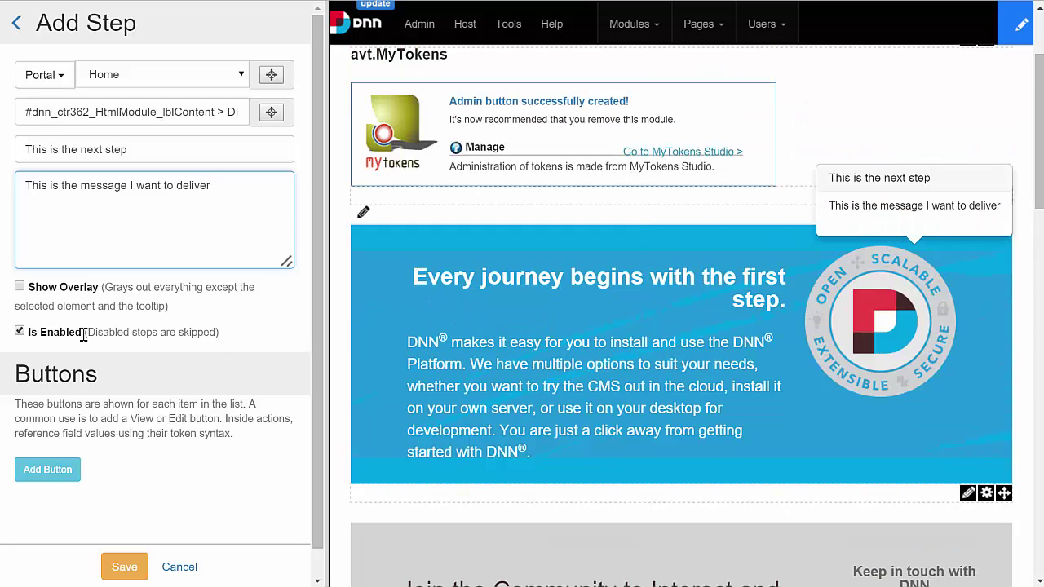
click(20, 286)
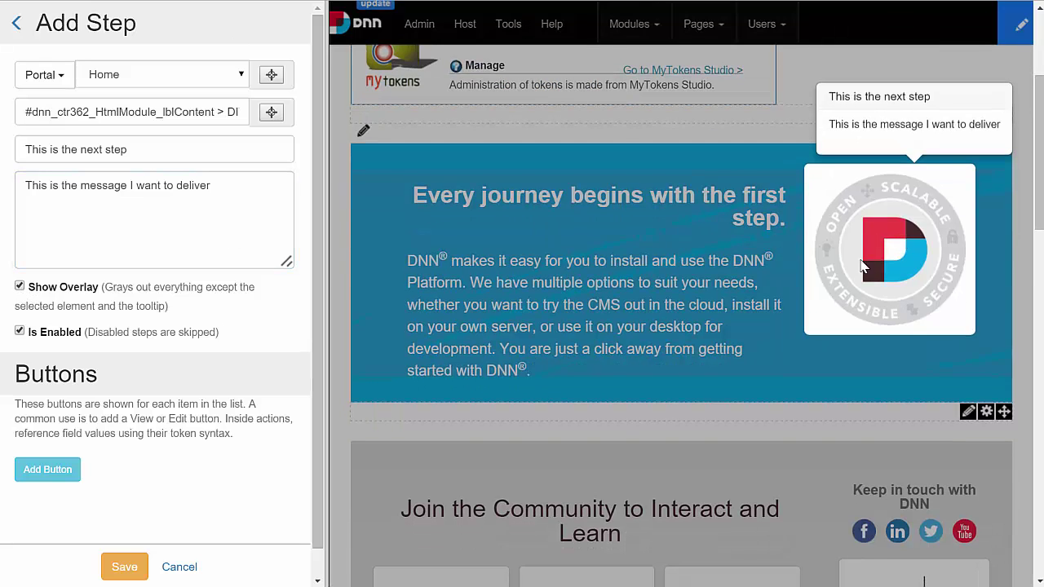
scroll(893, 294, up, 2)
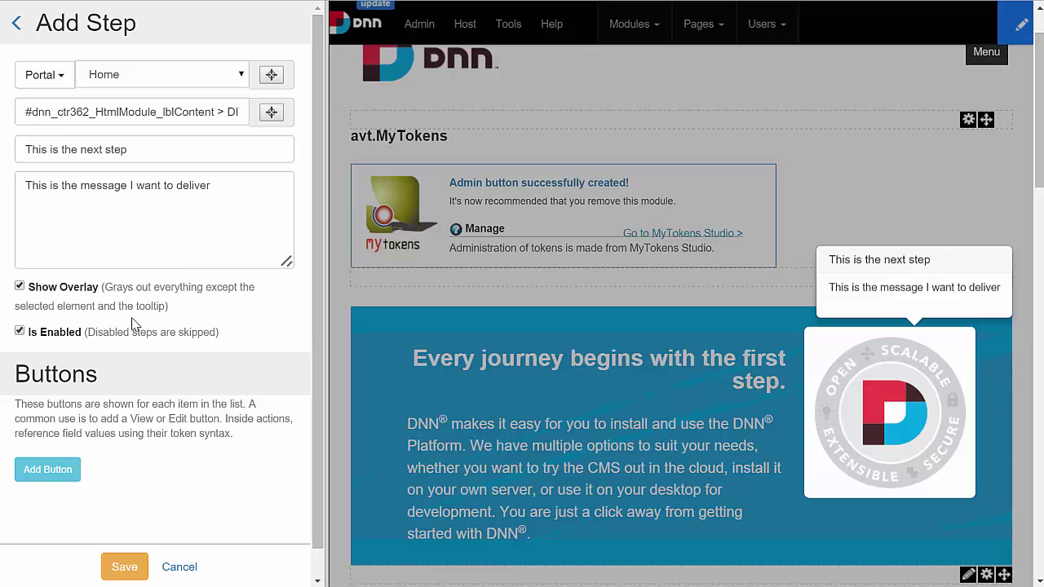
Step: Add a tooltip button titled 'Do Something' and list its guide actions
scroll(151, 497, down, 1)
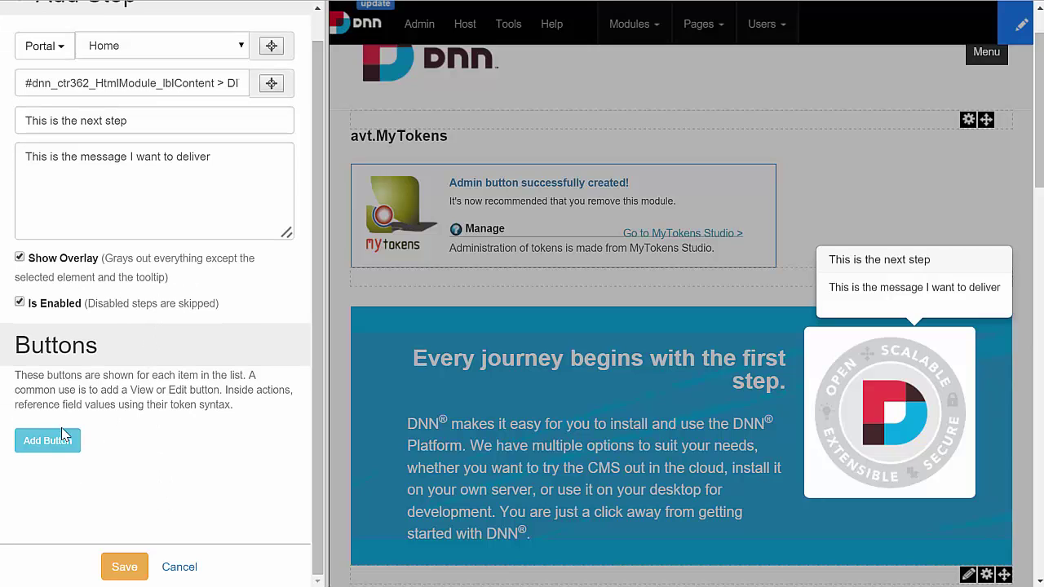
click(59, 441)
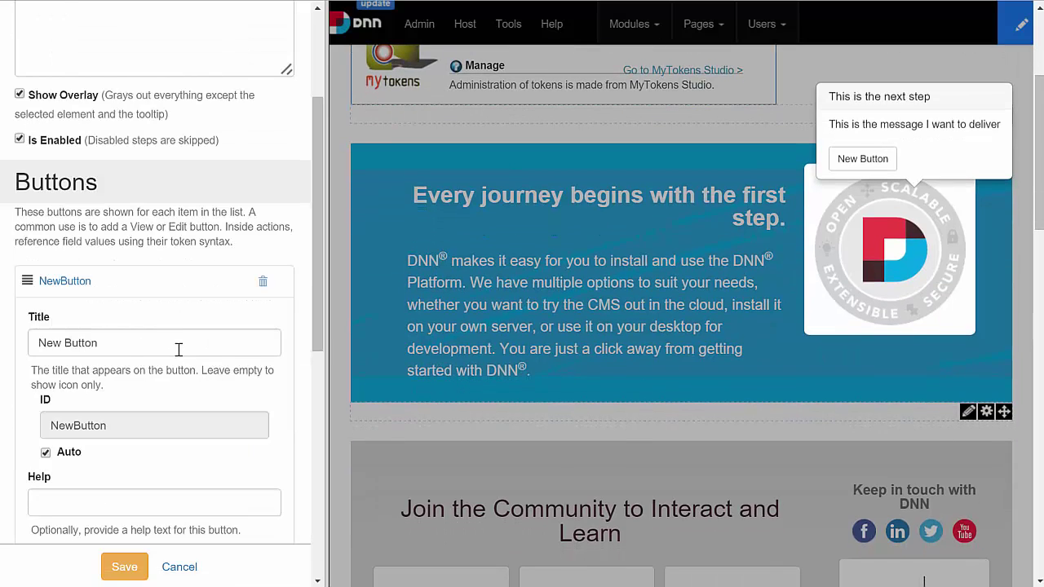
scroll(181, 367, down, 1)
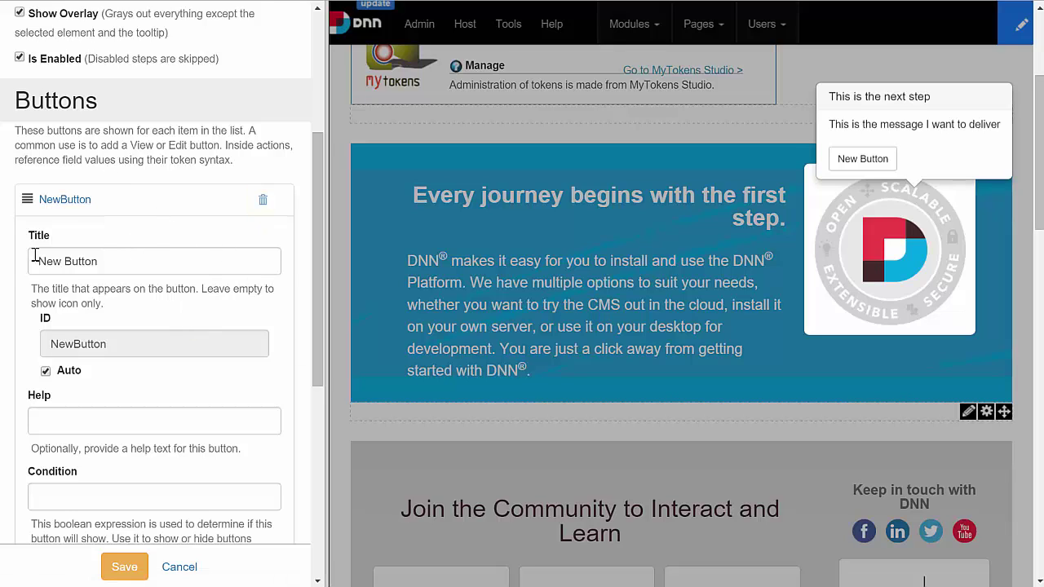
triple_click(98, 260)
text(Do )
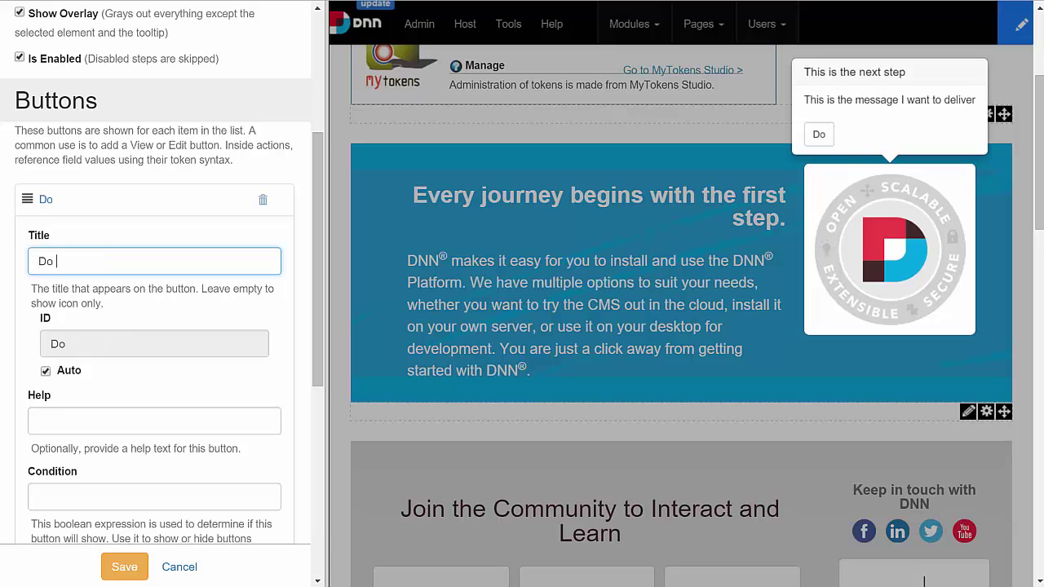
text(Something)
scroll(82, 441, down, 3)
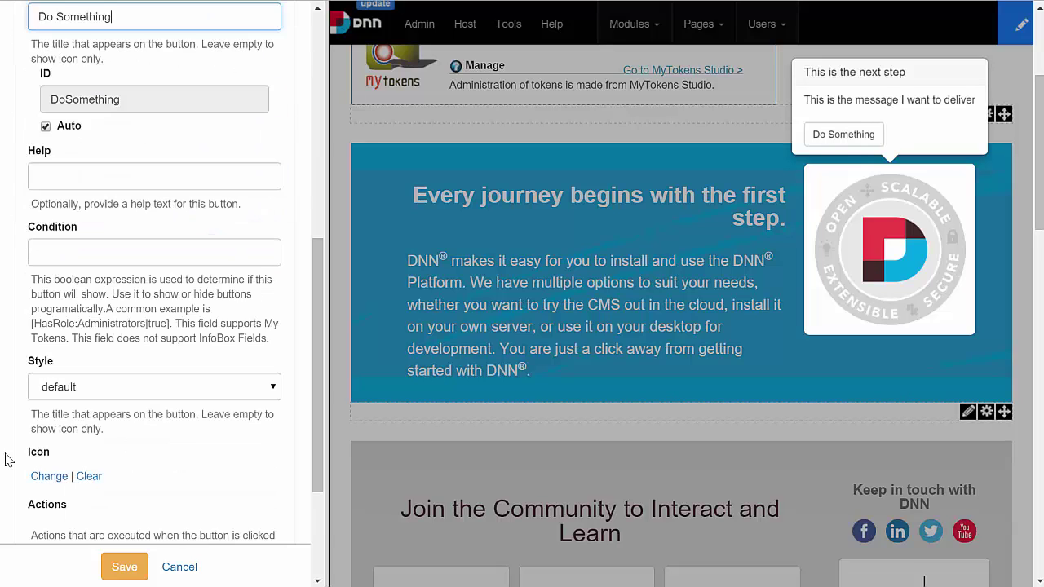
scroll(155, 408, down, 2)
scroll(130, 402, down, 1)
click(89, 386)
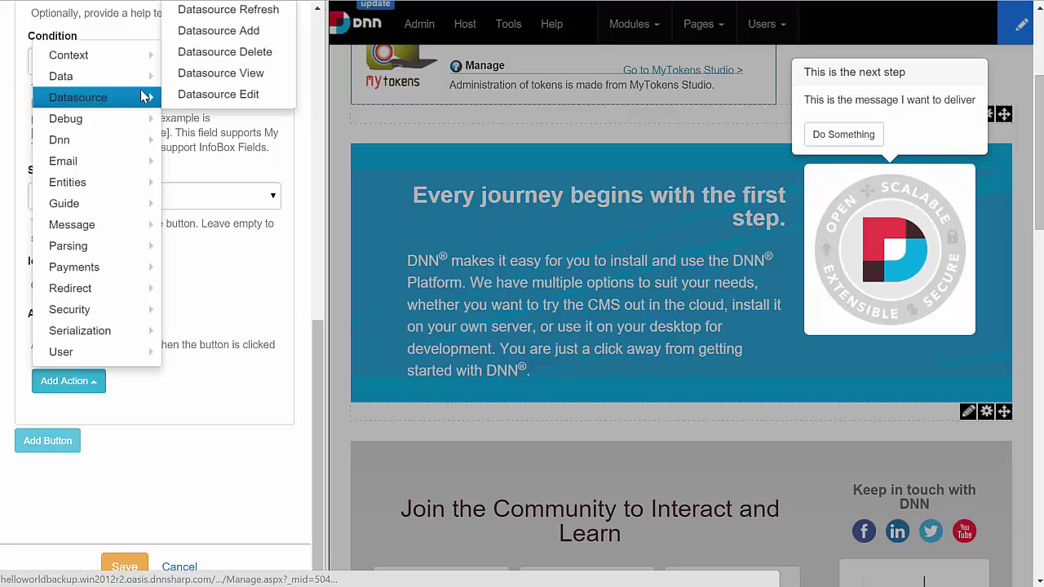
mouse_move(96, 203)
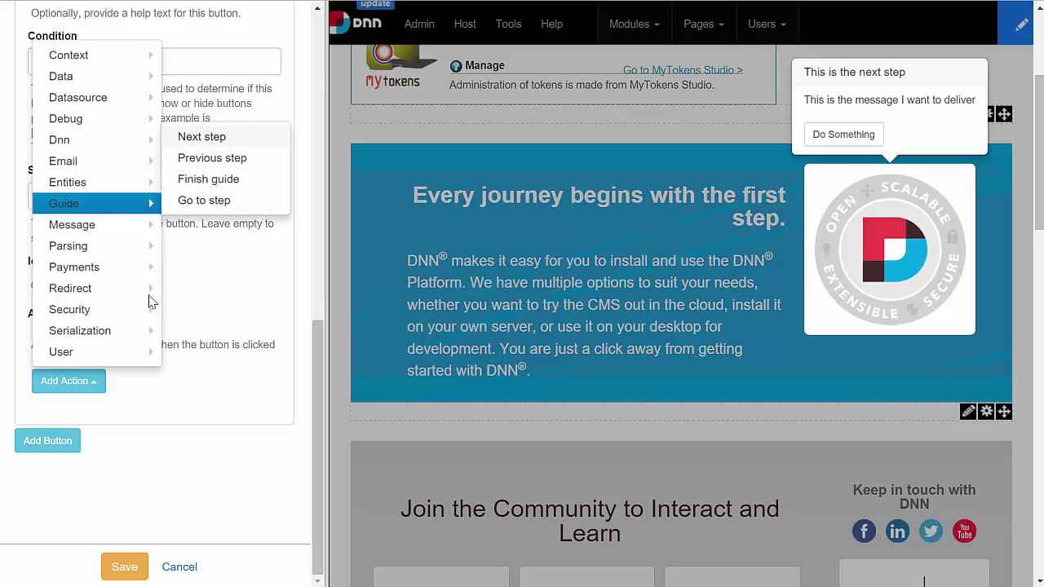
Step: Give the button a Next step action, retitle it Next, and save the first step
click(201, 136)
scroll(163, 501, down, 3)
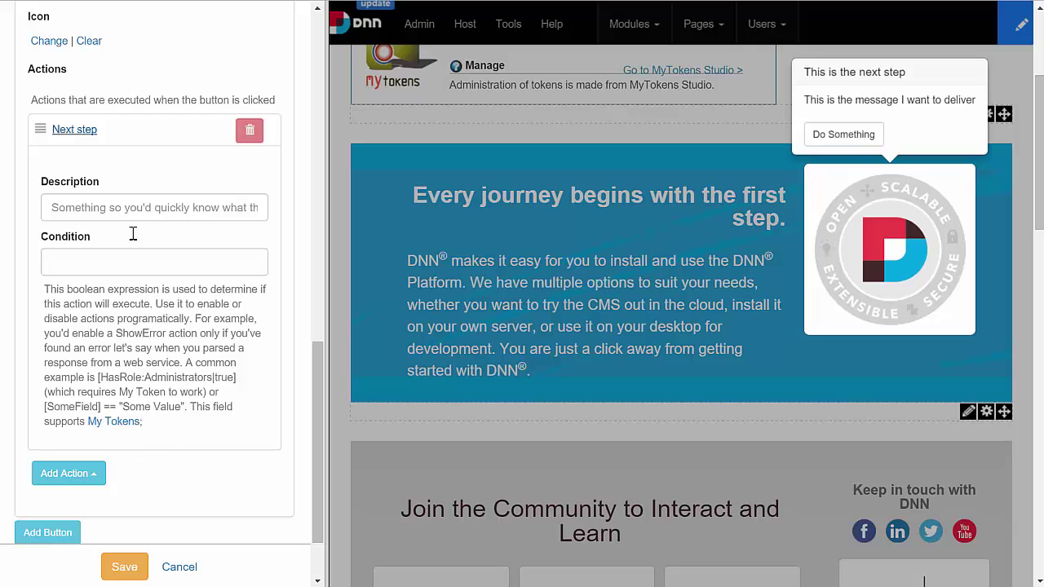
scroll(220, 303, up, 3)
scroll(207, 305, up, 3)
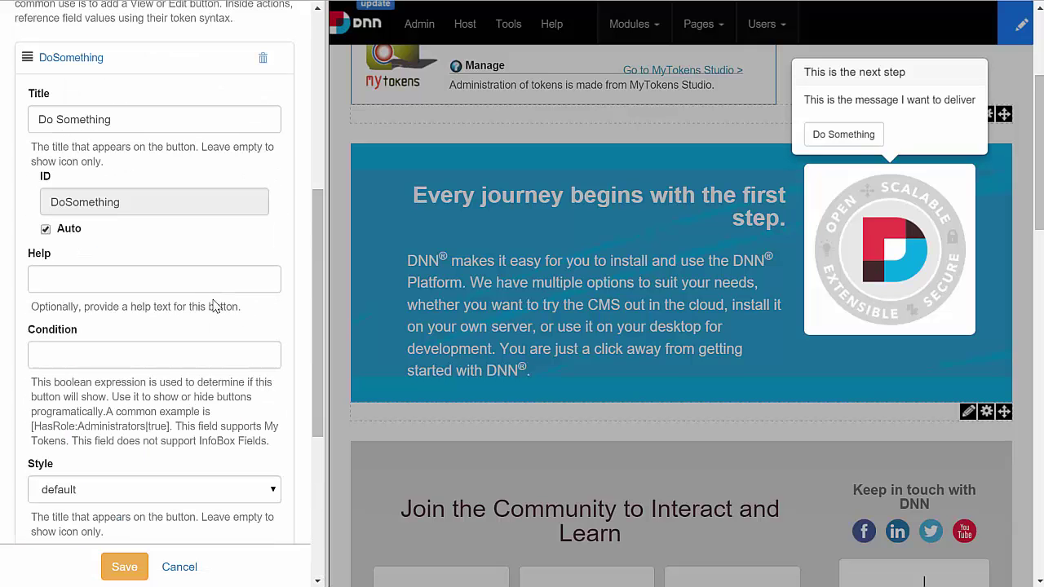
click(61, 58)
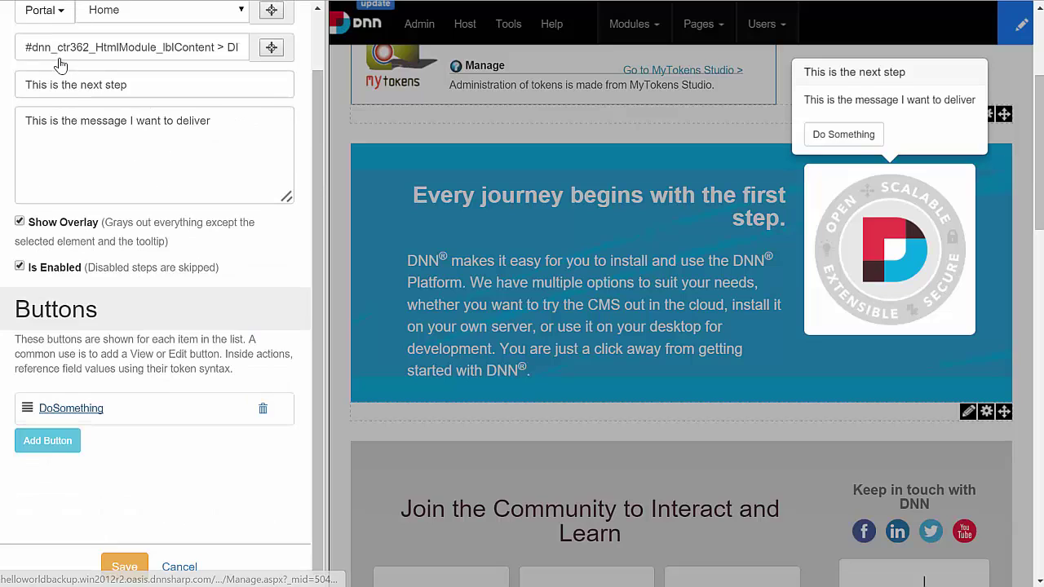
click(94, 410)
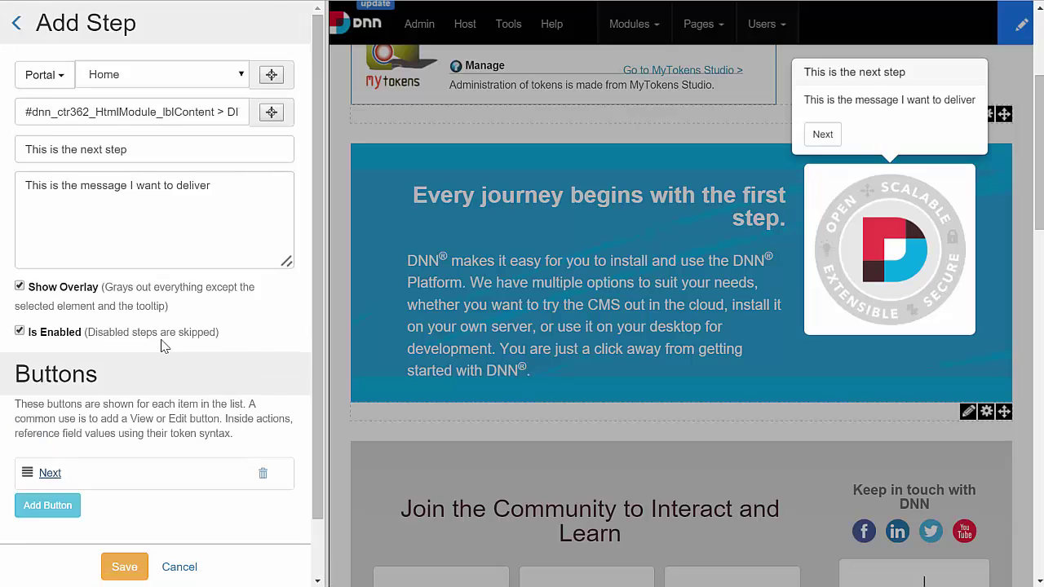
click(126, 567)
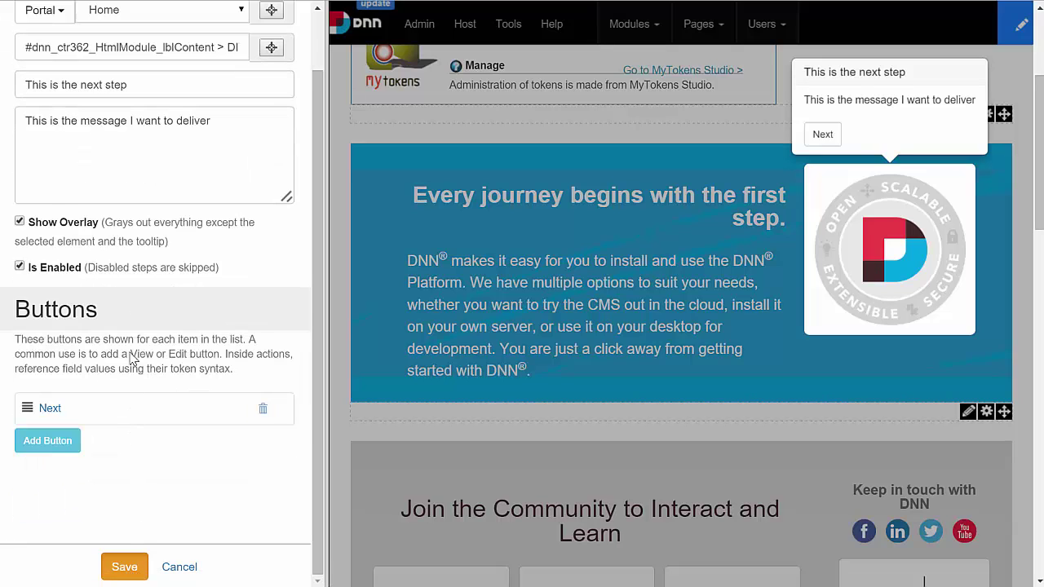
Step: Add a second guide step on the ActionGrid page
click(93, 147)
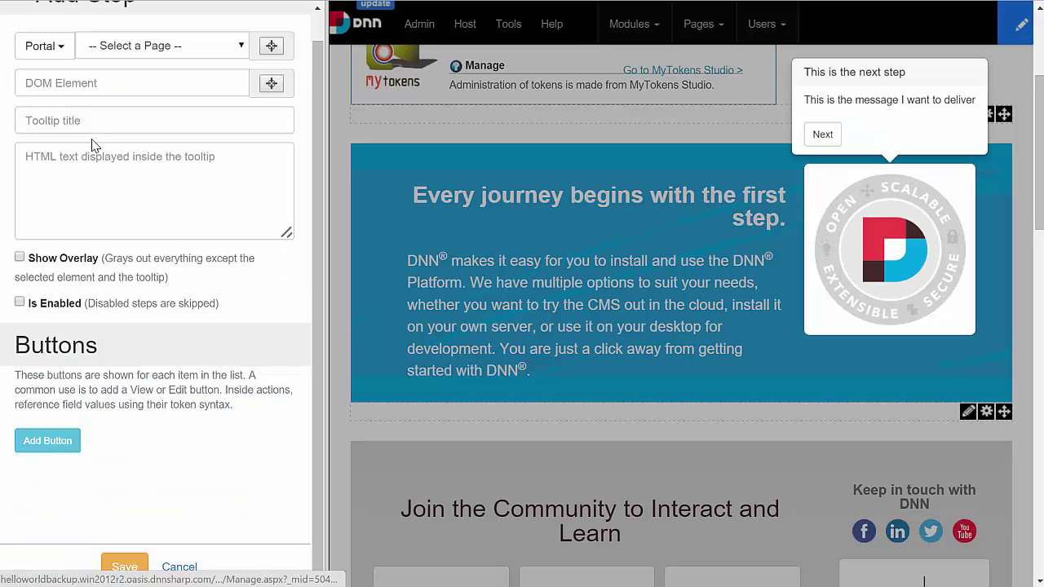
click(143, 50)
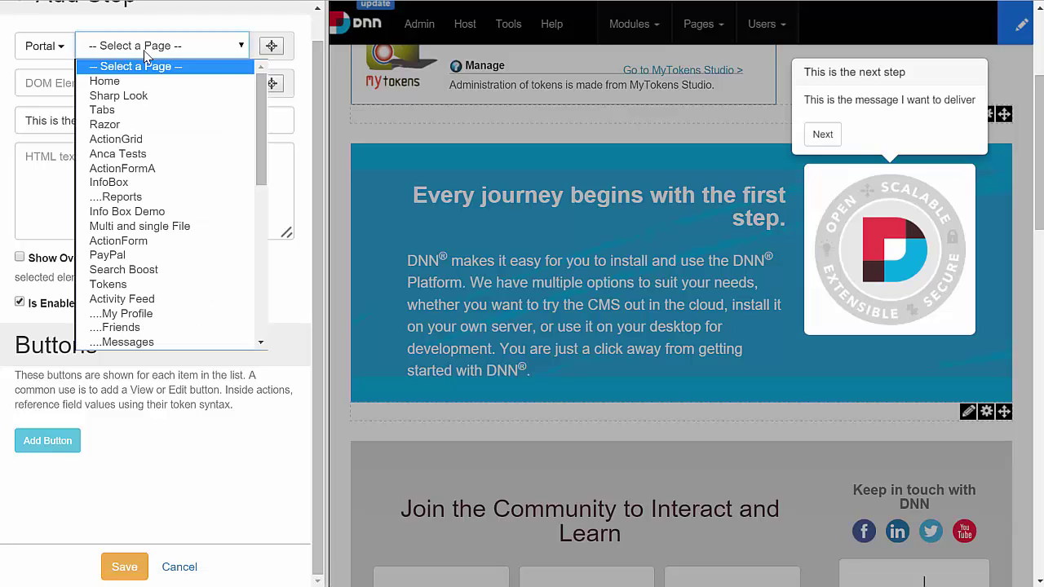
click(181, 140)
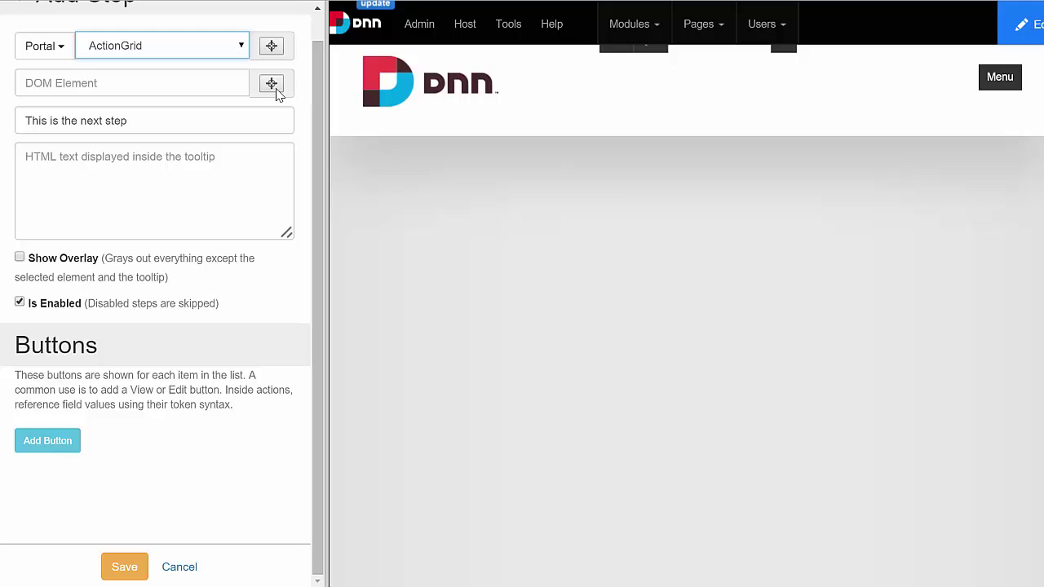
Step: Point the step at the site logo with 'This goes back to the homepage' and save it
click(273, 84)
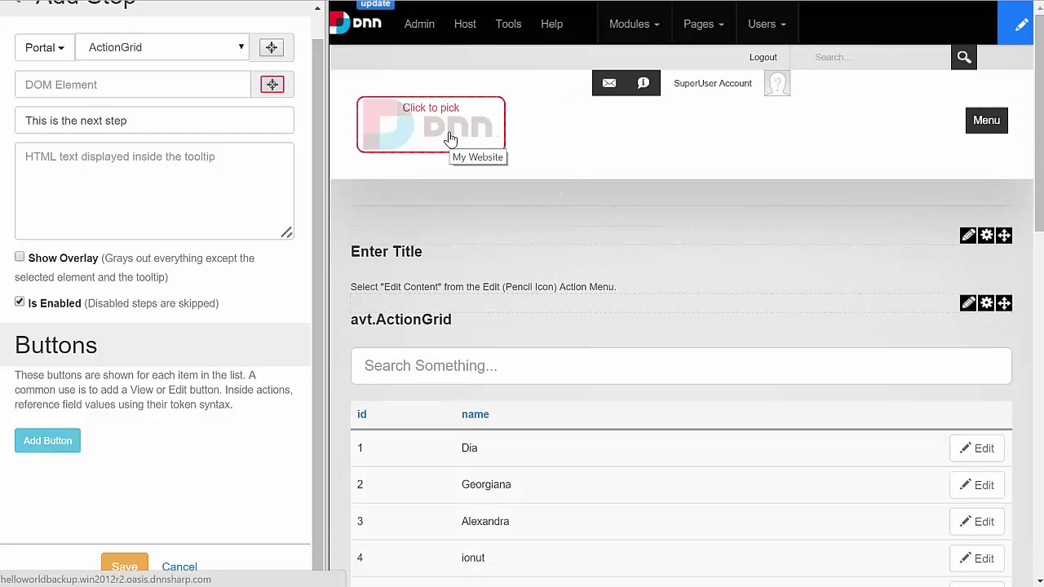
click(162, 185)
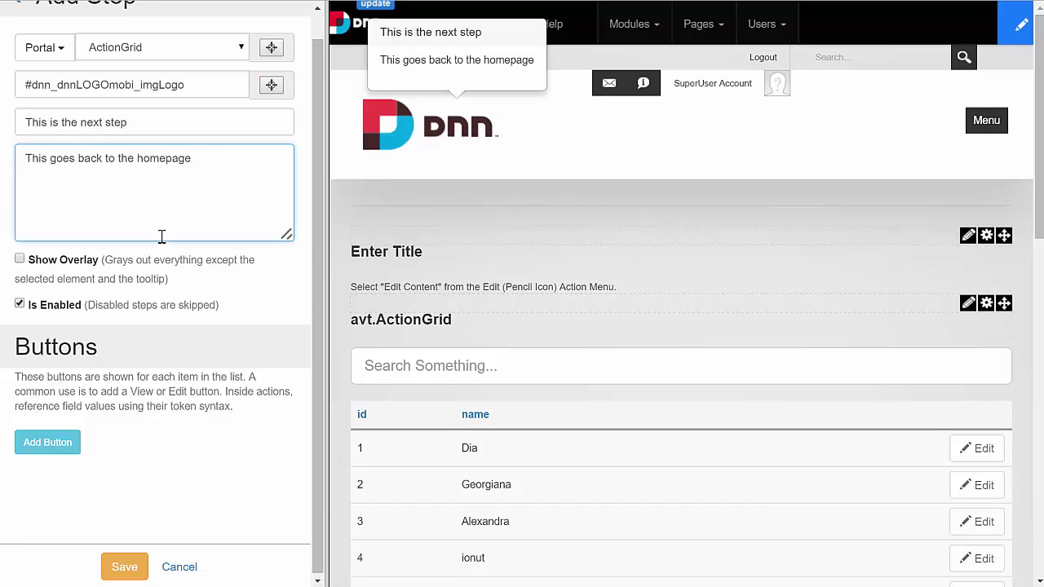
key(ctrl+a)
click(233, 161)
click(131, 566)
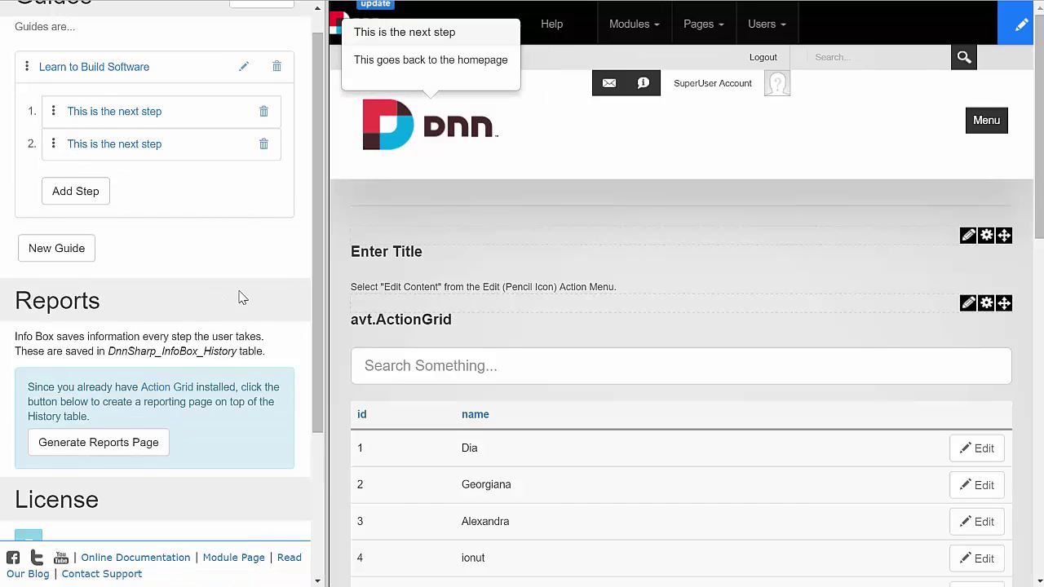
Step: Preview the two-step guide tour from the step list
scroll(233, 298, up, 1)
click(139, 140)
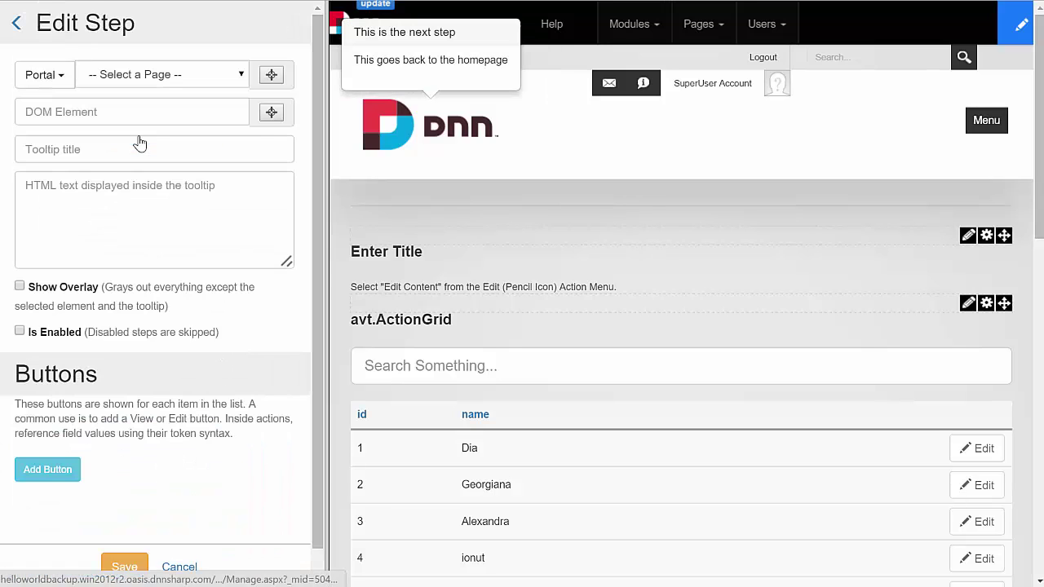
click(16, 22)
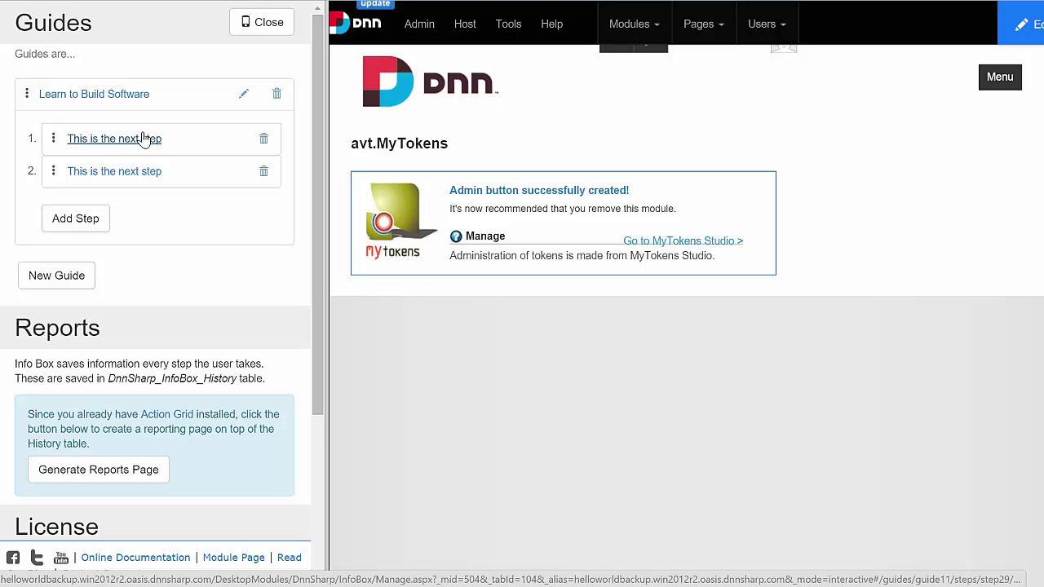
click(144, 138)
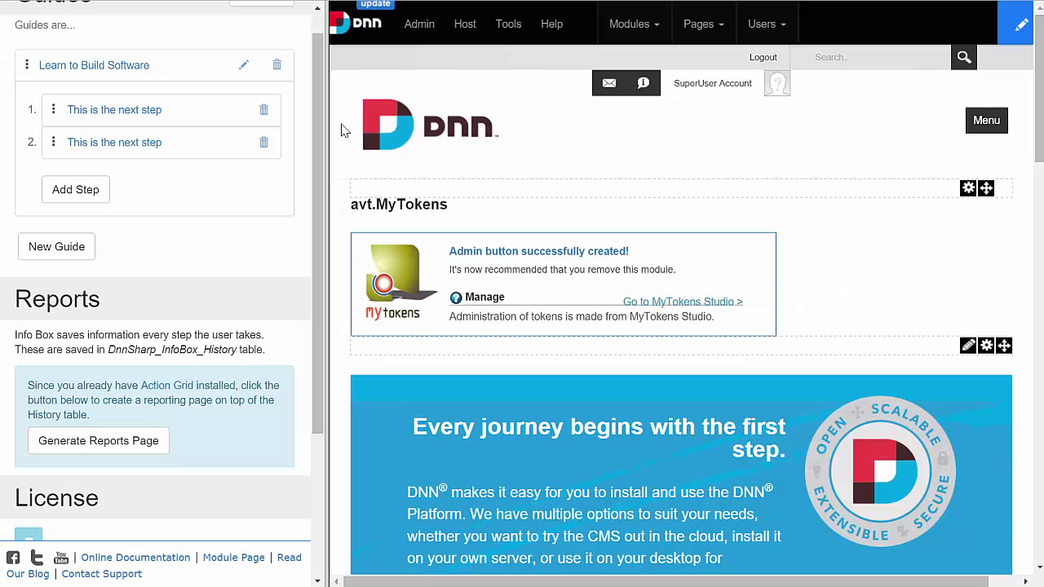
mouse_move(424, 204)
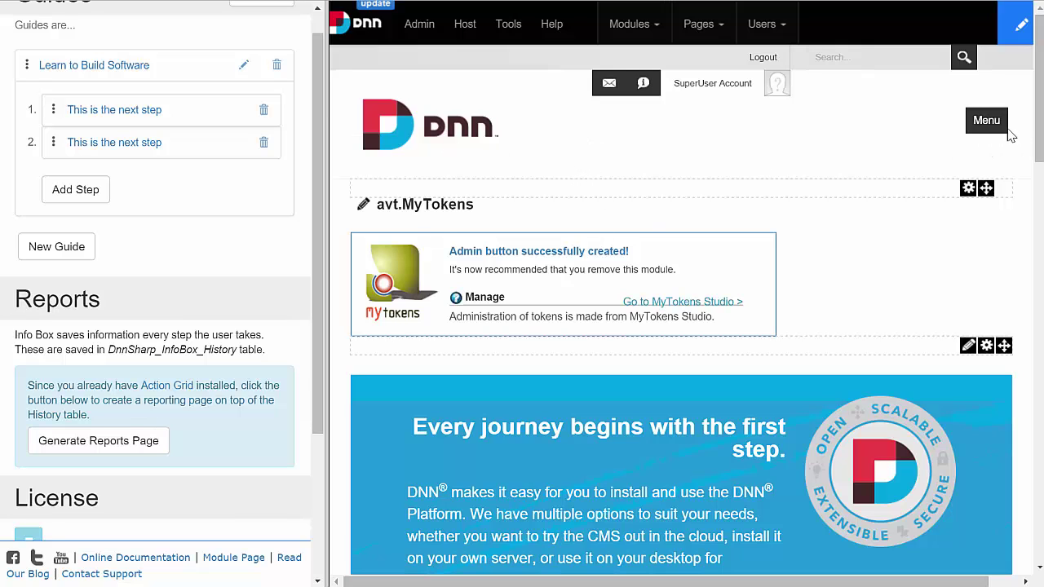
Step: Navigate to the ActionGrid page through the site menu
click(993, 132)
click(990, 122)
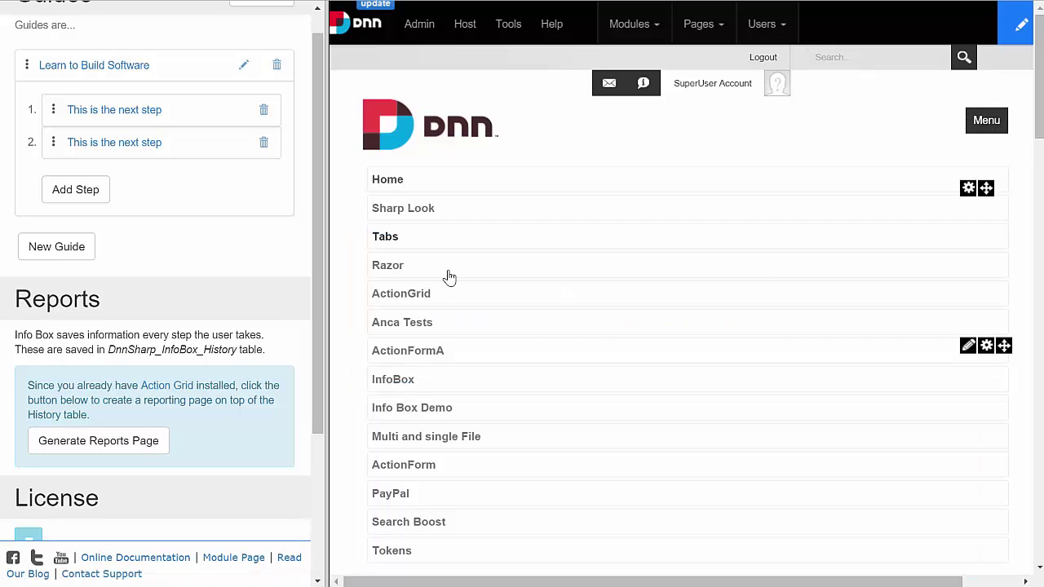
click(421, 297)
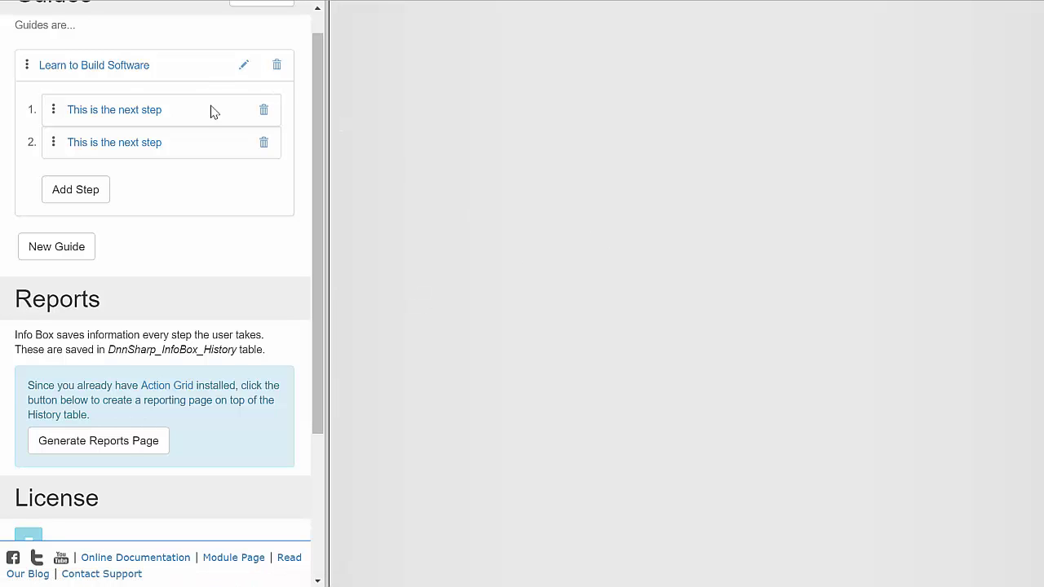
scroll(306, 31, up, 1)
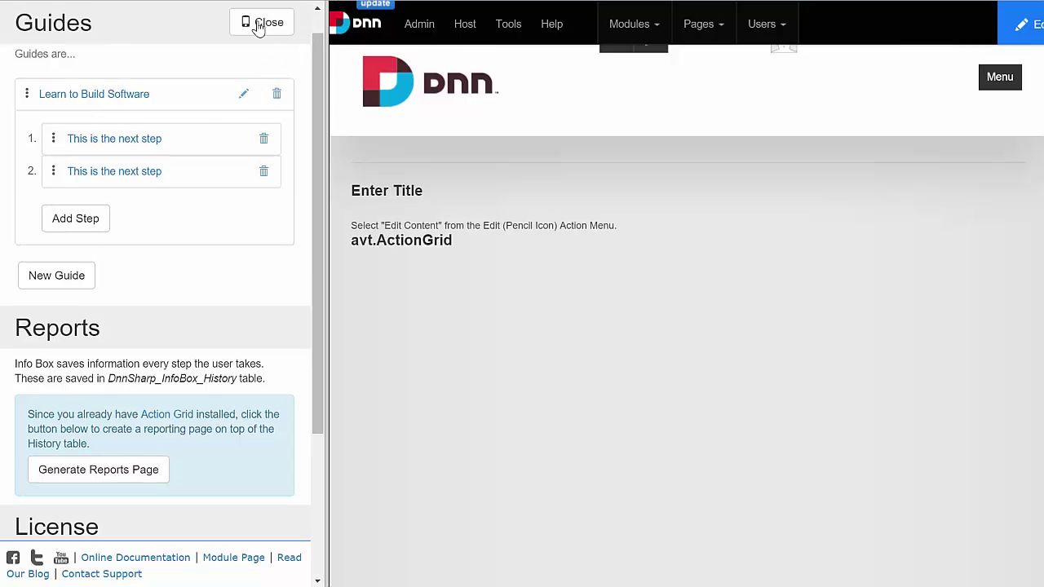
Step: Add the avt.InfoBox.GuideMenu module to the ContentPane of the ActionGrid page
click(249, 24)
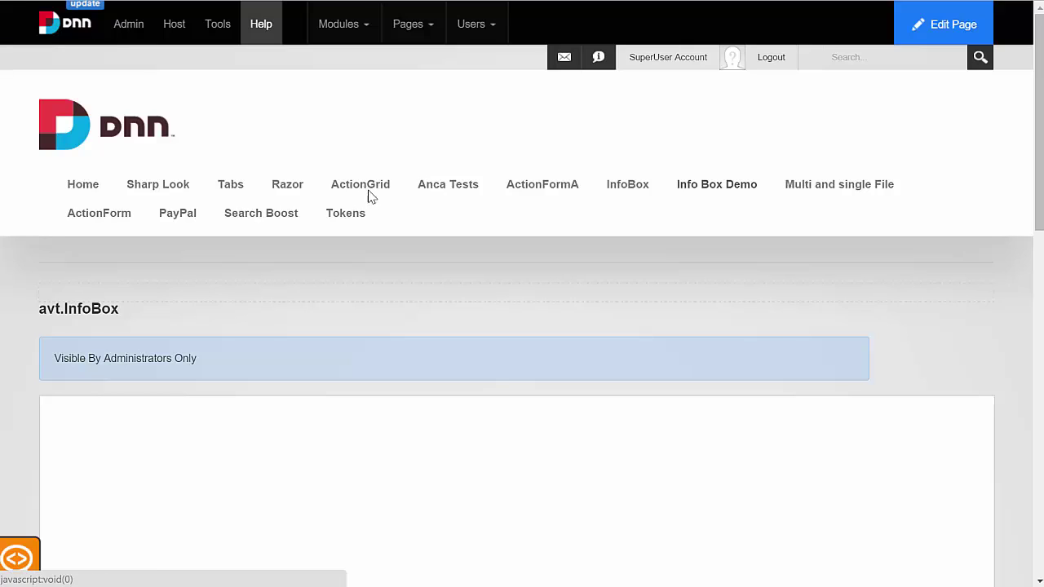
click(363, 188)
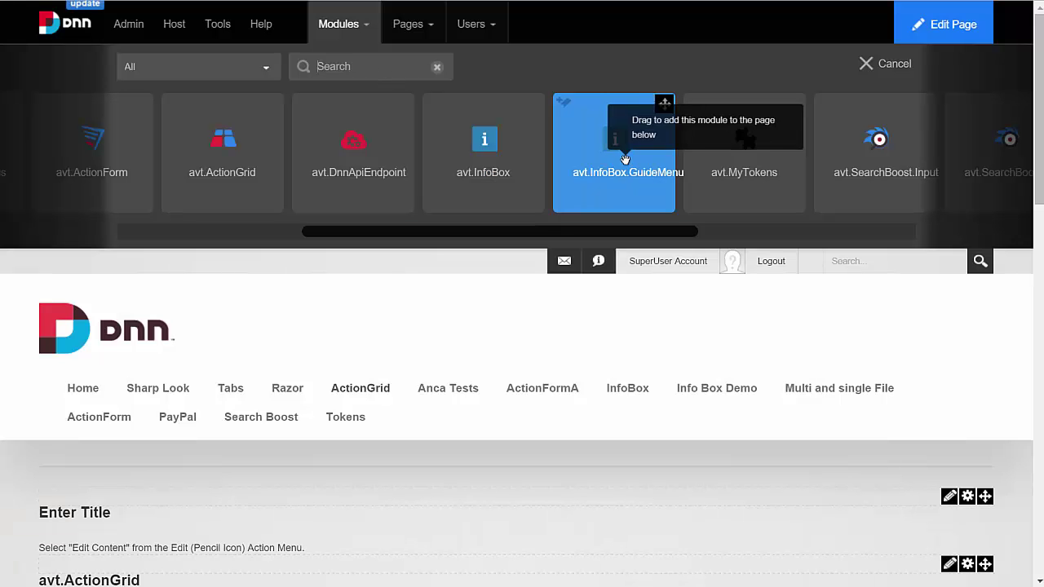
click(665, 104)
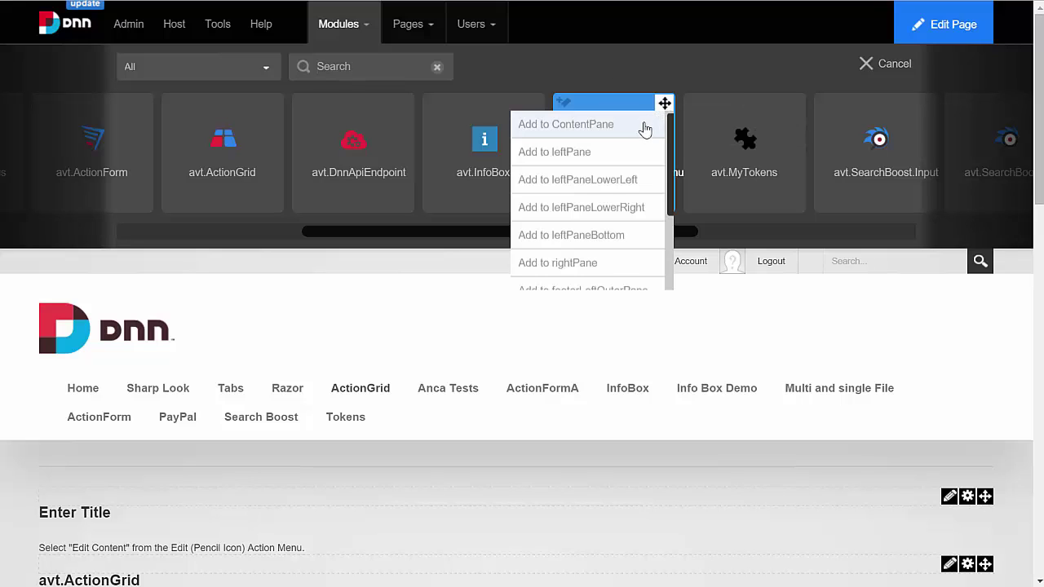
click(642, 126)
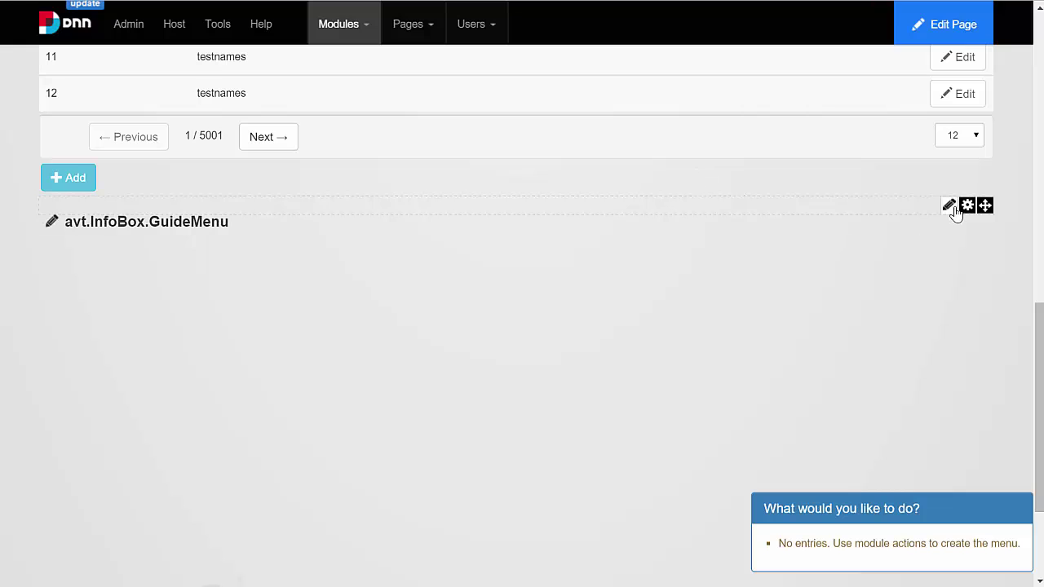
Step: In full-screen Manage, add Learn to Build Software, Test Enforce Workflow-Reset and Tabs Pro, then save
mouse_move(948, 205)
click(919, 250)
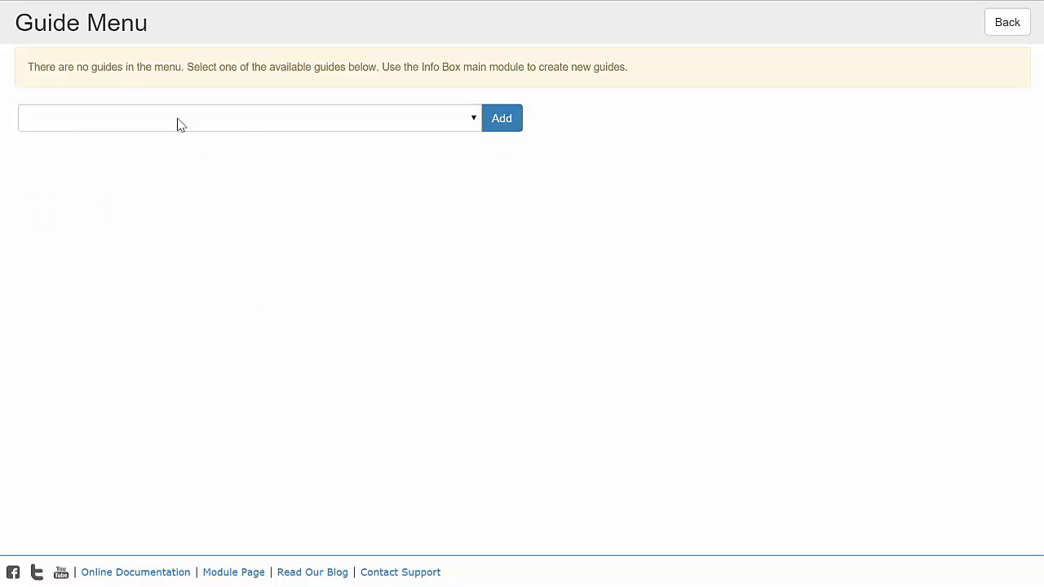
click(233, 123)
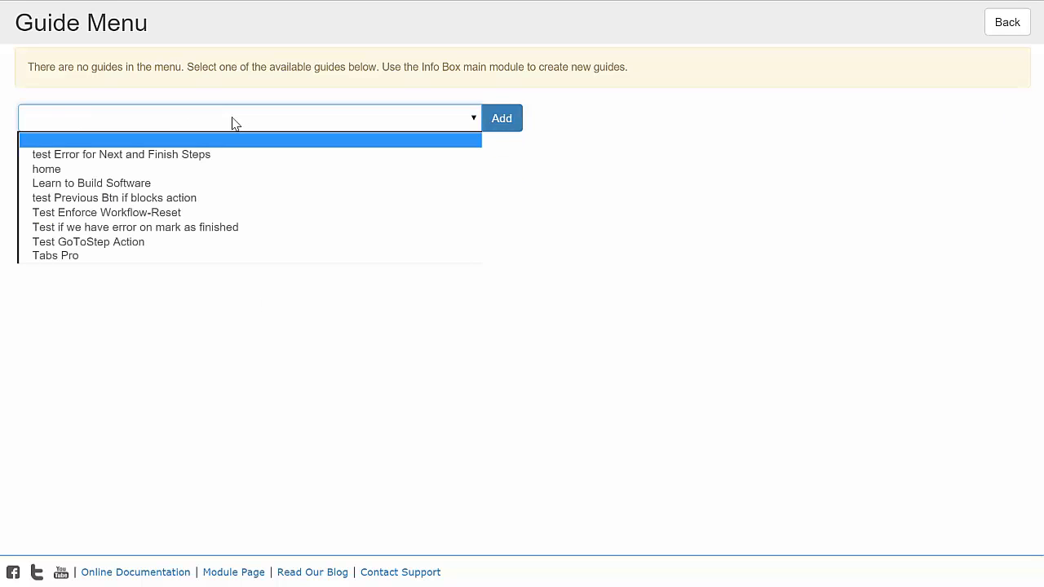
click(273, 183)
click(496, 124)
click(411, 114)
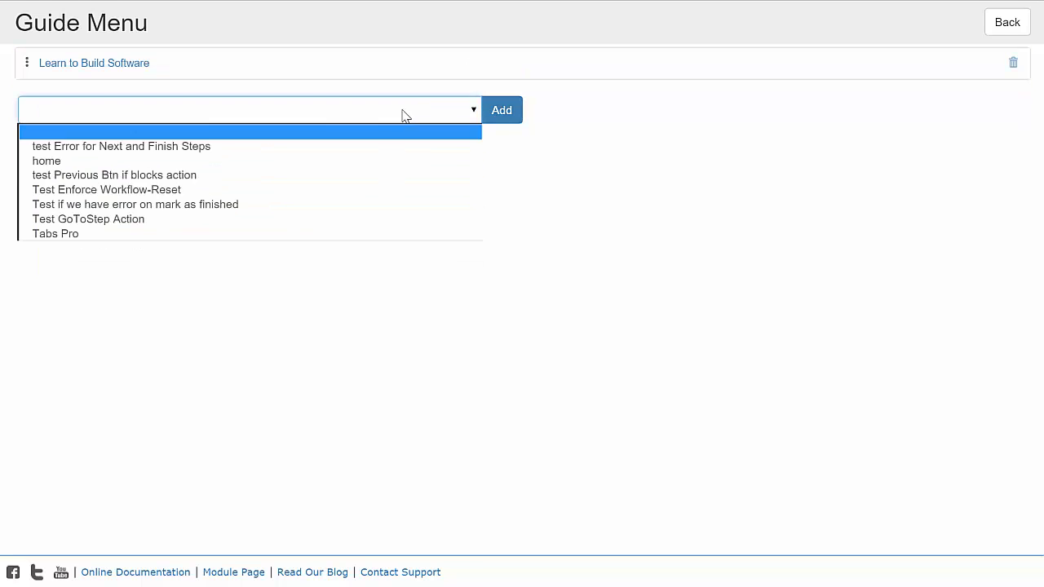
click(269, 187)
click(499, 110)
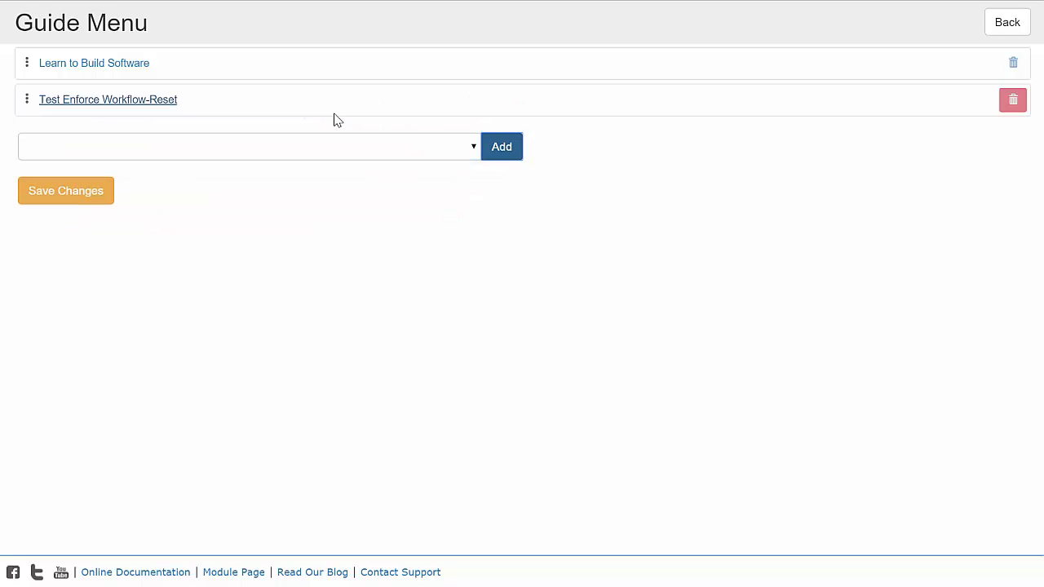
click(298, 151)
click(225, 255)
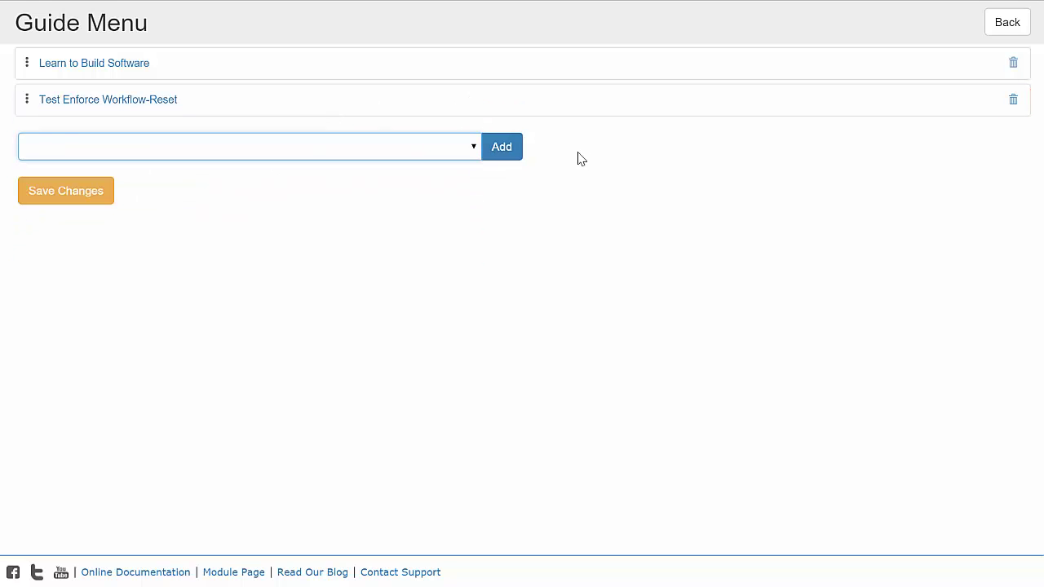
click(497, 157)
click(70, 231)
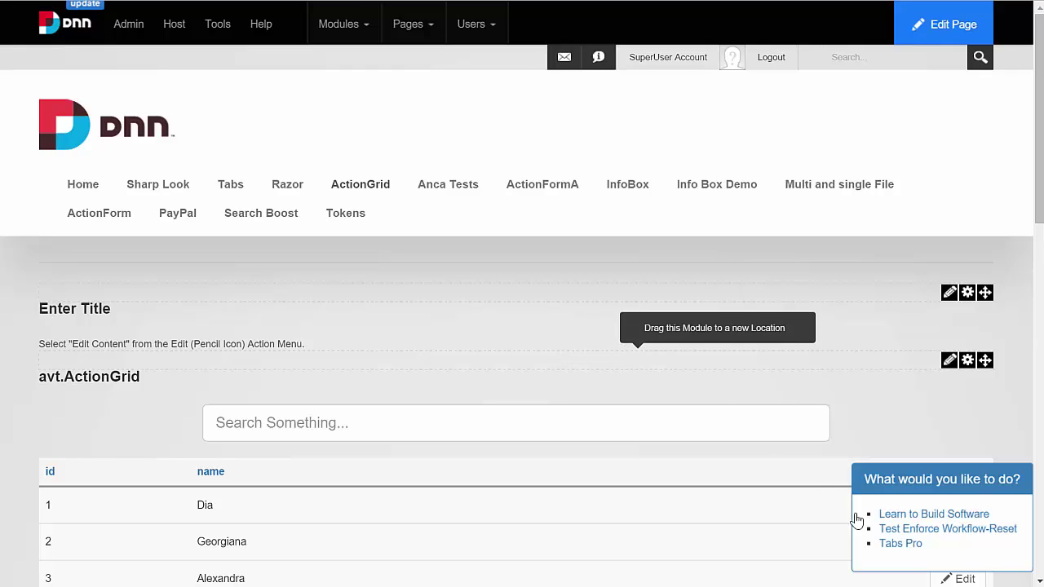
Step: Run the Tabs Pro guide from the 'What would you like to do?' box and read its first tooltip
click(962, 516)
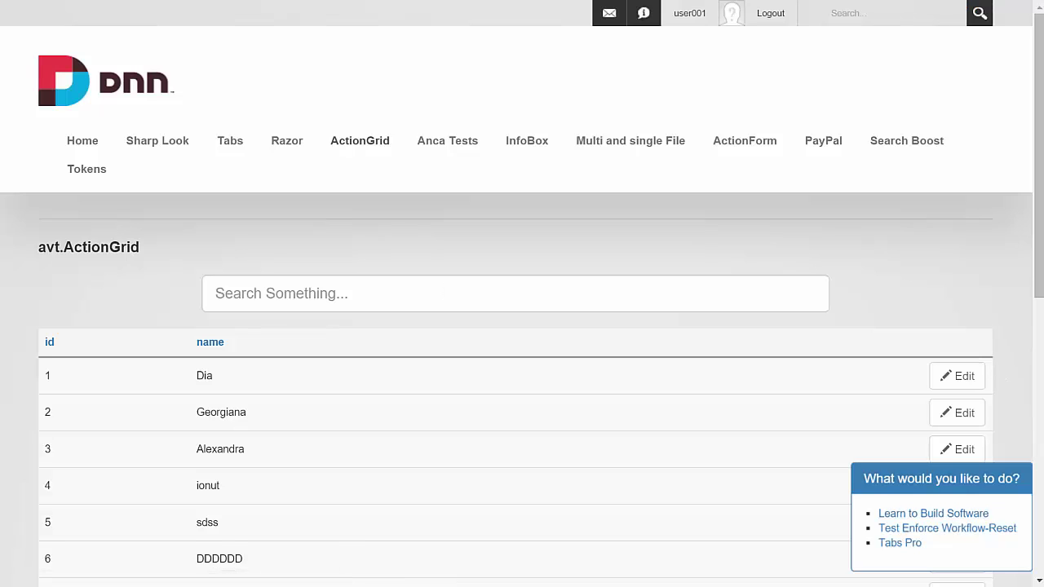
click(916, 554)
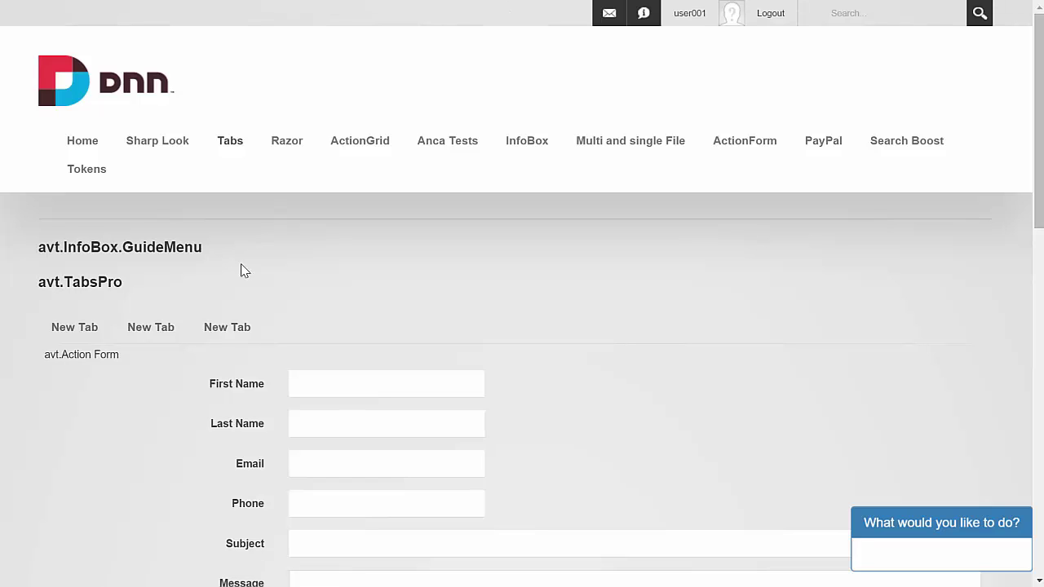
scroll(98, 212, down, 3)
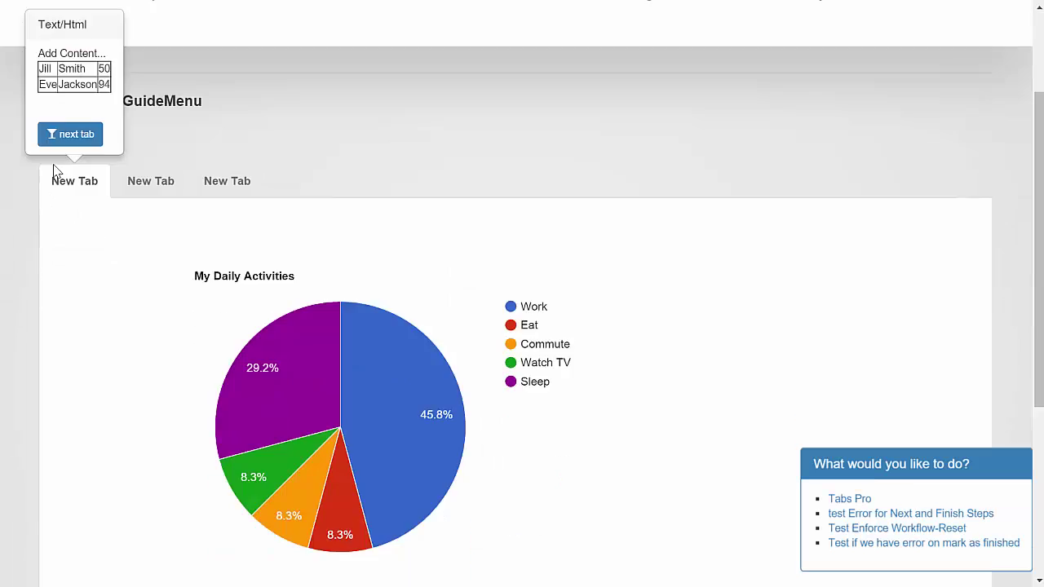
drag(63, 24, 103, 85)
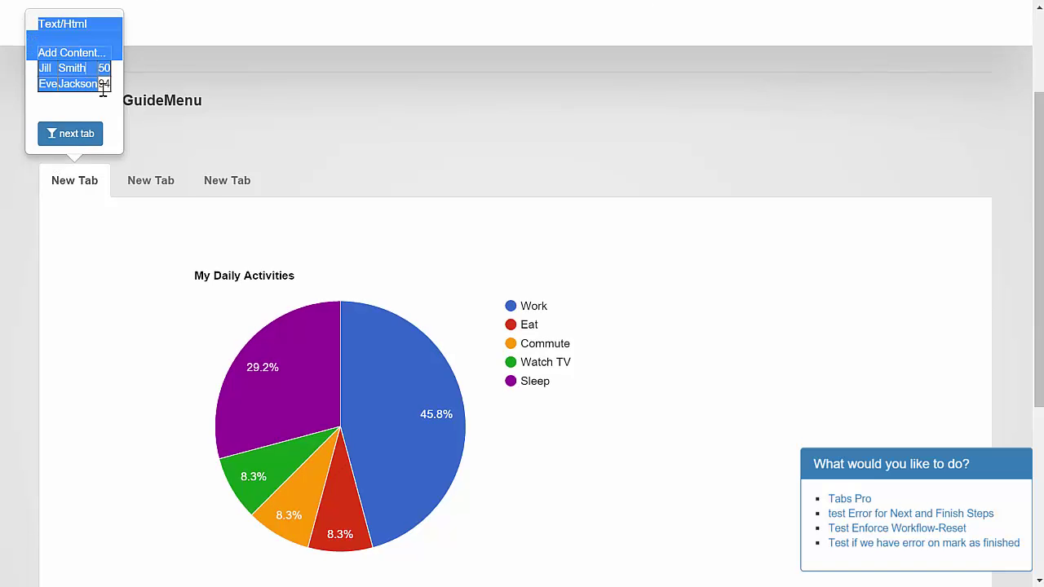
click(104, 102)
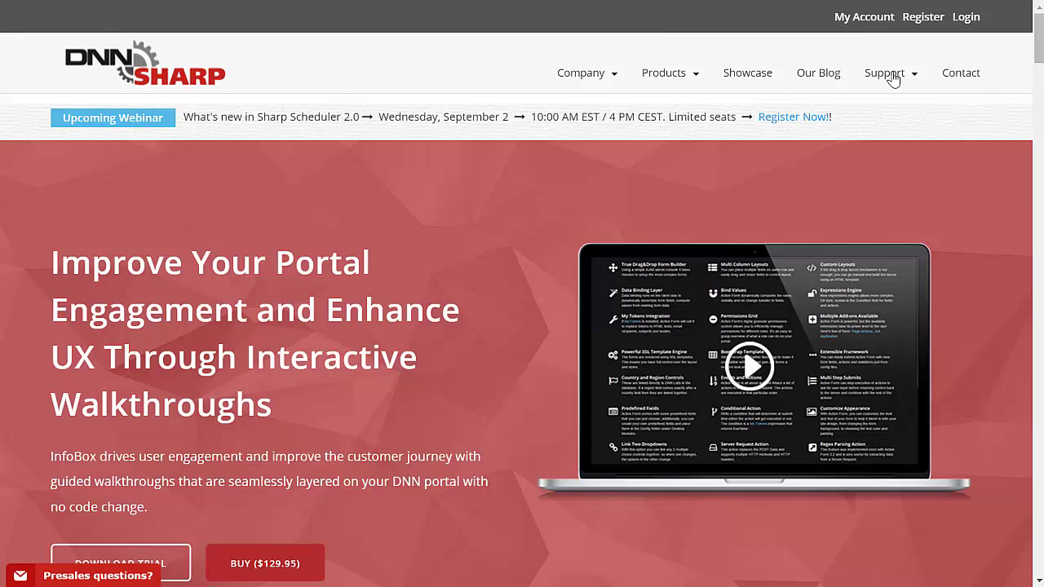
Step: Go to the Support page from the DNN Sharp site's top navigation
mouse_move(885, 72)
click(430, 123)
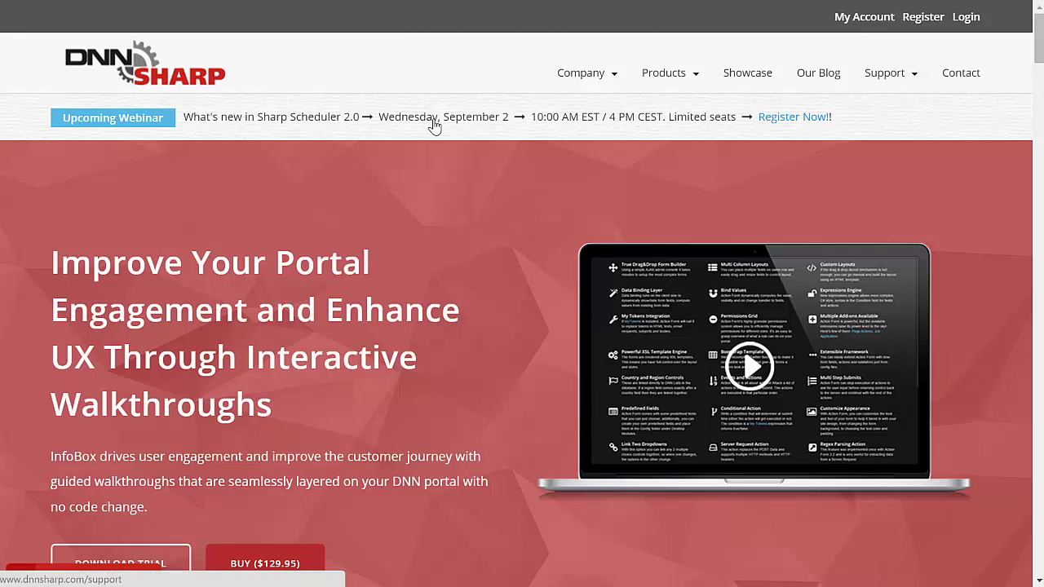